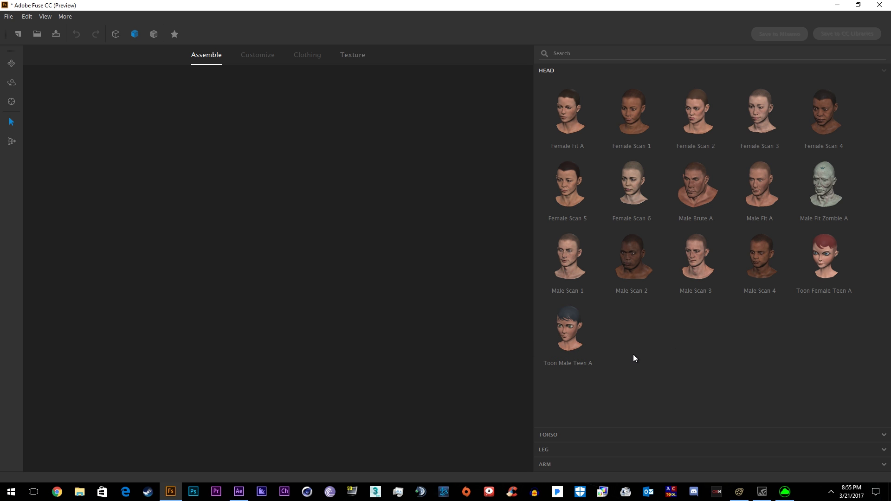
- Give the character a Toon Male Teen A head, legs, torso and arms, then open Clothing
left_click(583, 338)
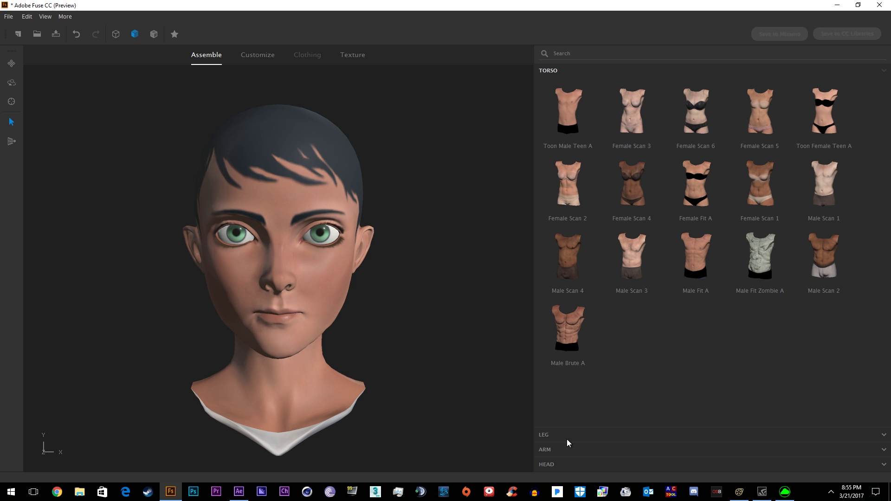
left_click(552, 435)
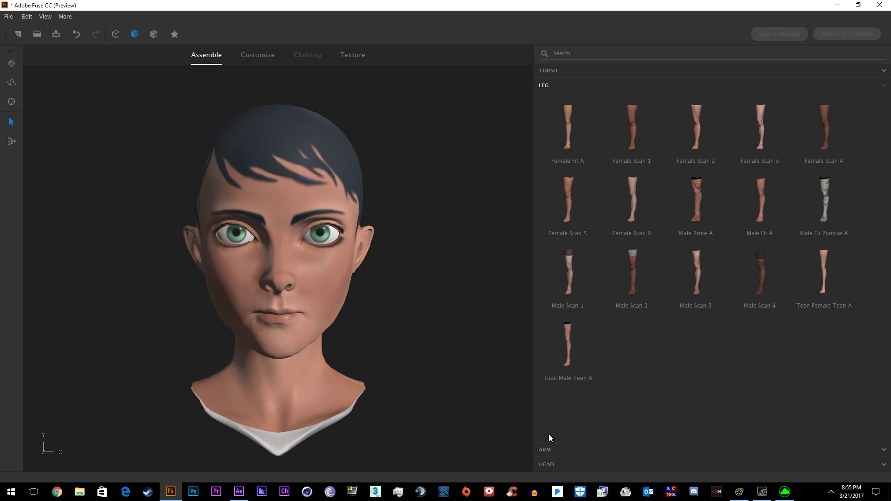
left_click(576, 370)
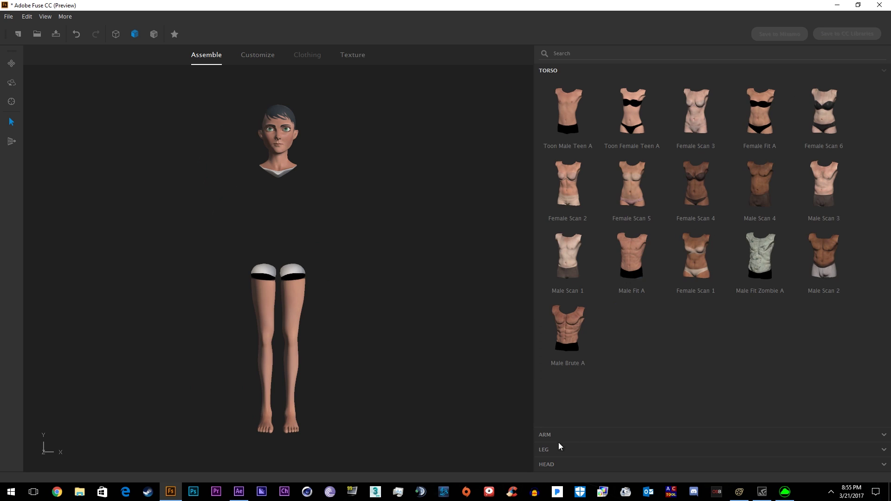
left_click(560, 114)
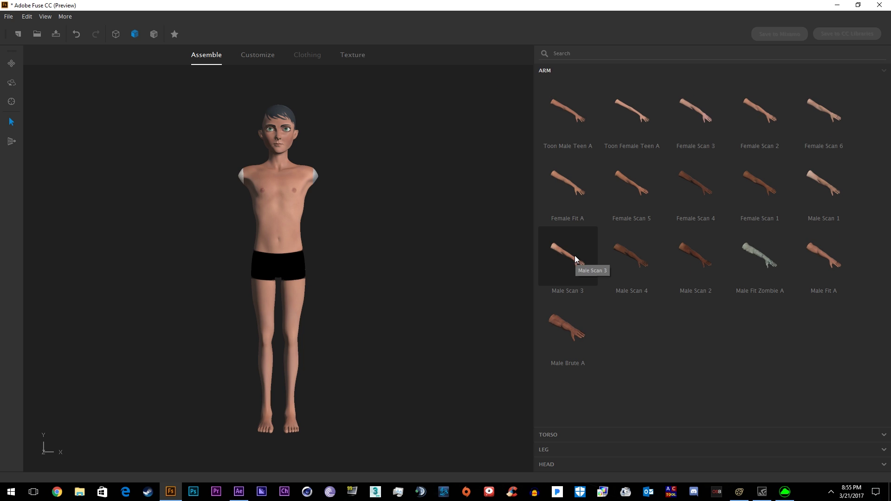
left_click(560, 137)
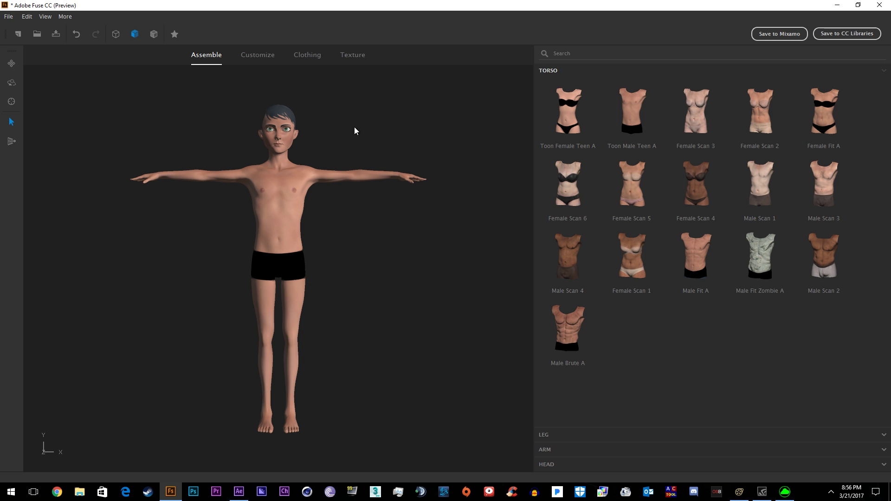
left_click(304, 56)
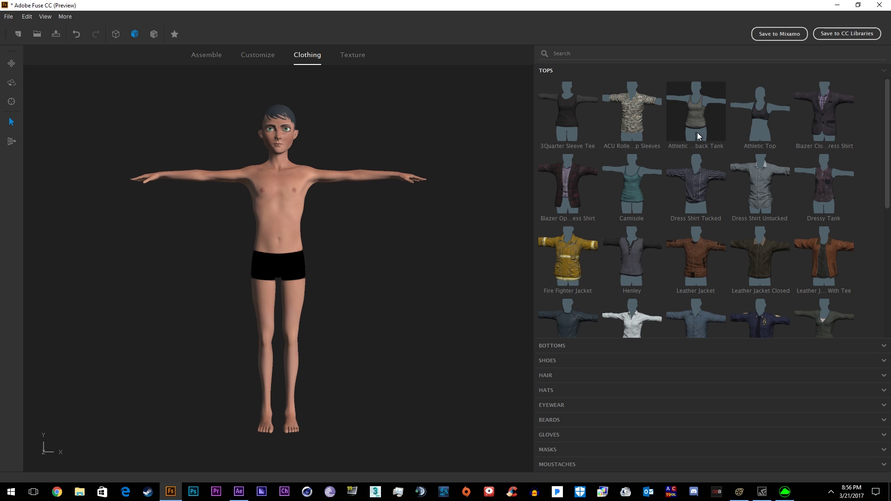
- Try the Relaxed V Neck Tee, Short Sleeve Button Up and Open Jacket tops
scroll(763, 277, "down", 1)
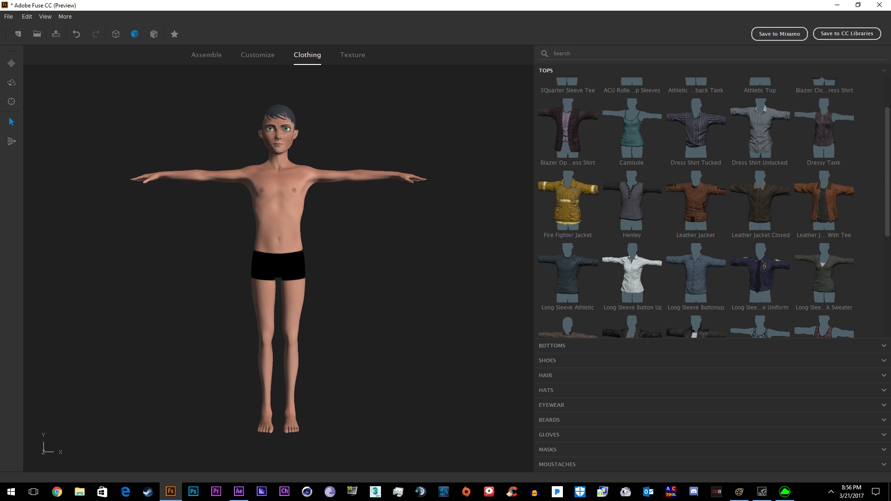
mouse_move(890, 203)
left_mouse_down()
mouse_move(878, 308)
mouse_move(888, 193)
left_mouse_up()
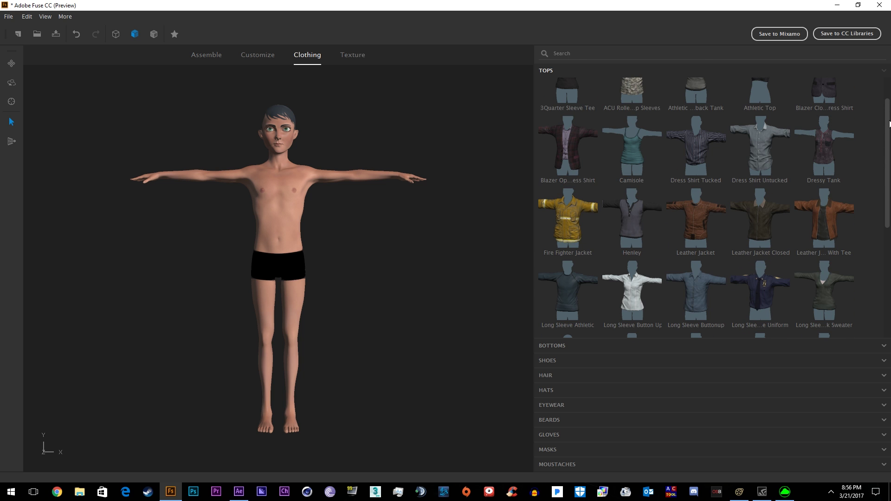
left_click_drag(890, 123, 873, 235)
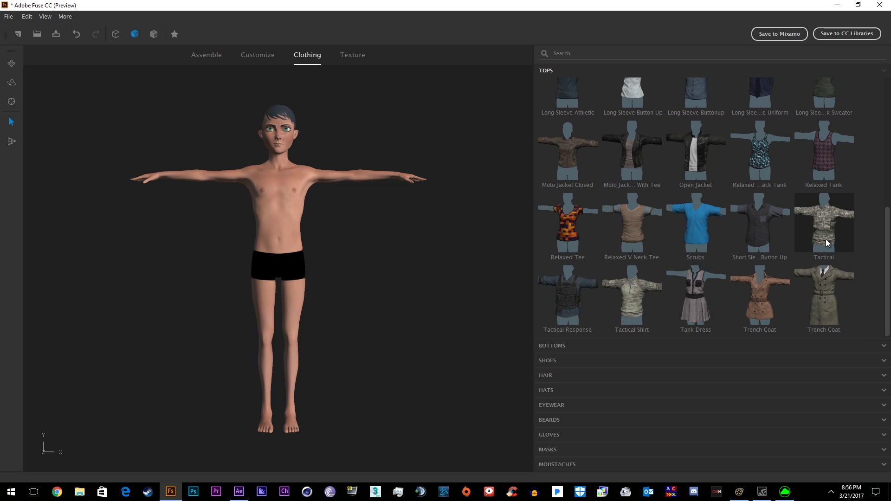
left_click(629, 224)
left_click(750, 230)
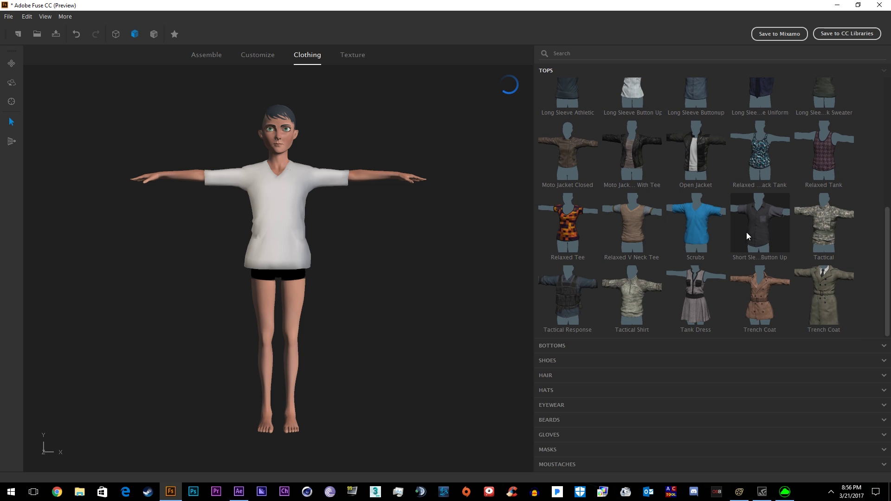
left_click(696, 160)
- Try Wedge Ankle Heel and Running Shoes, then settle on Alpha Short Hair
left_click(551, 361)
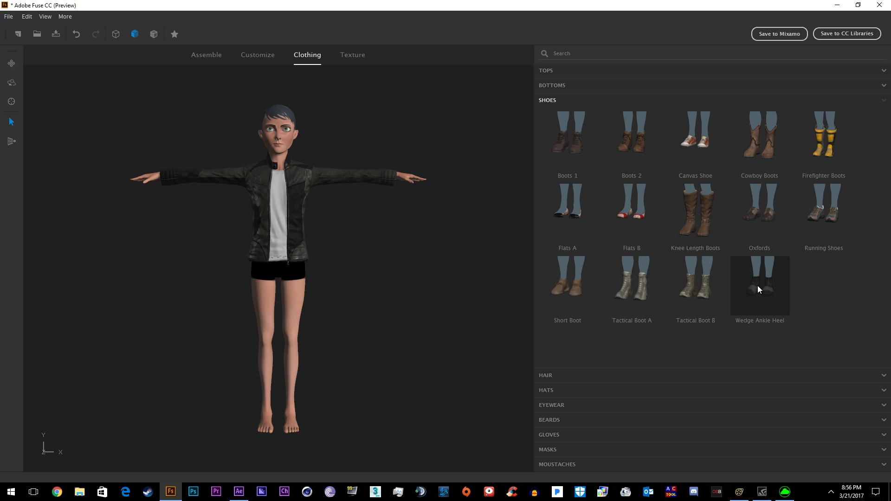
left_click(758, 285)
left_click_drag(532, 257, 770, 223)
left_click(831, 214)
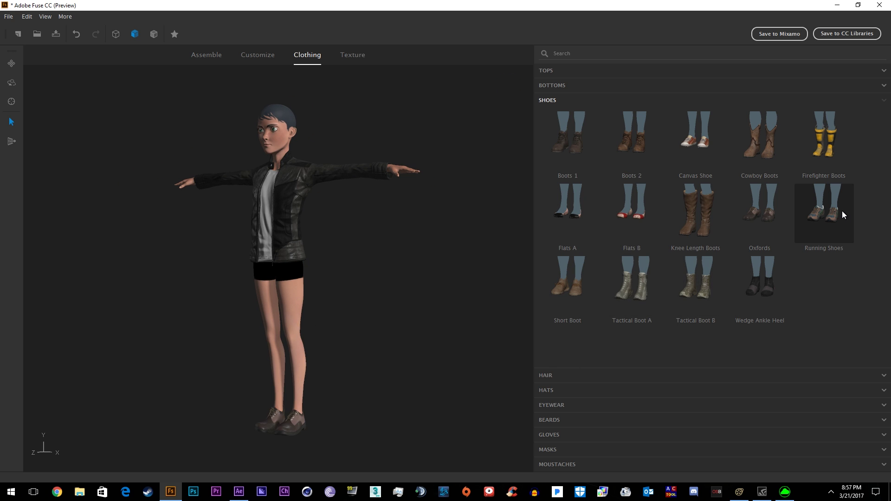
left_click_drag(410, 296, 559, 135)
left_click(546, 375)
left_click(567, 233)
left_click_drag(492, 251, 322, 249)
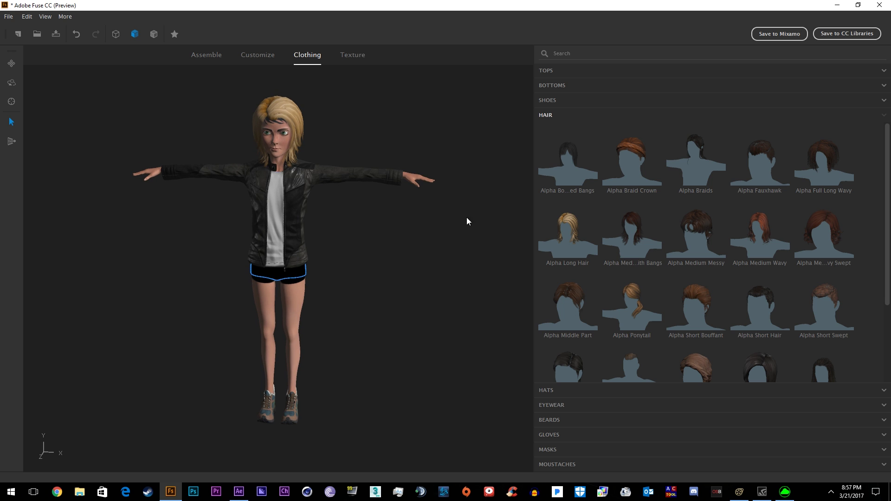
scroll(786, 272, "down", 2)
left_click(761, 222)
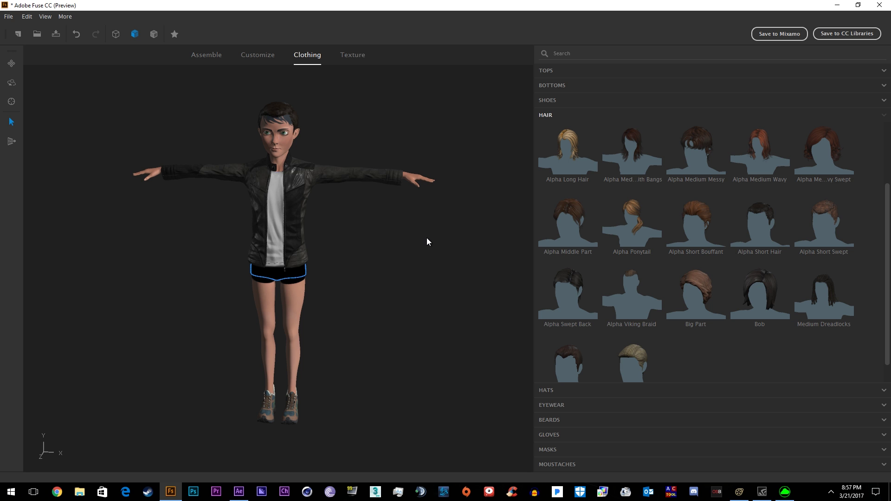
- Switch to the Long Sleeve Athletic top and dark blue Athletic Pant instead of leggings
left_click(548, 99)
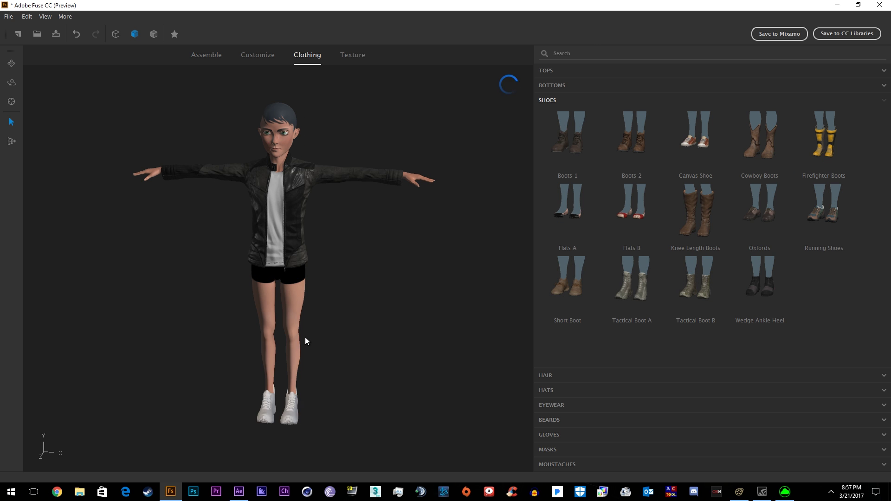
left_click_drag(305, 358, 353, 358)
left_click(546, 70)
left_click(570, 93)
left_click(548, 360)
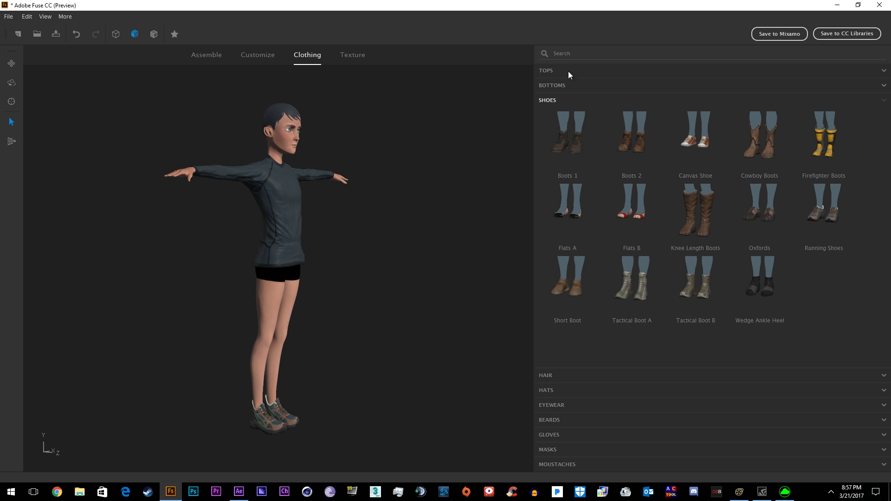
left_click(568, 85)
scroll(655, 200, "down", 1)
scroll(619, 221, "up", 1)
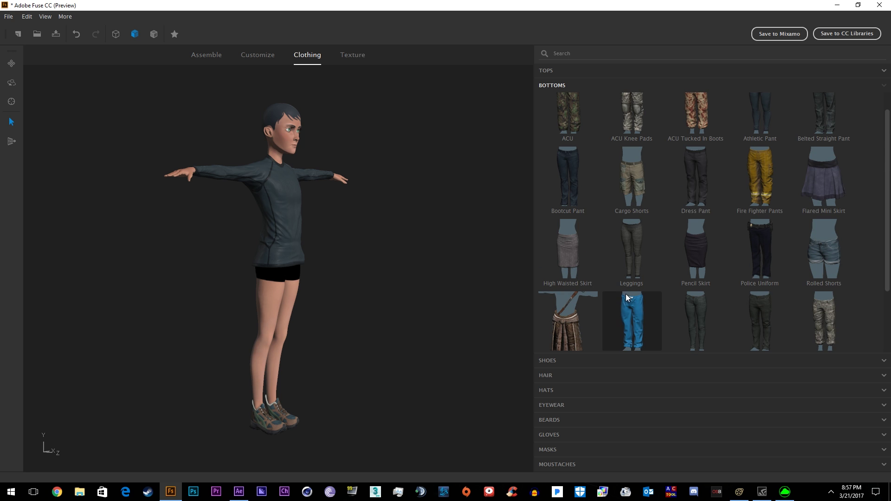
left_click(632, 253)
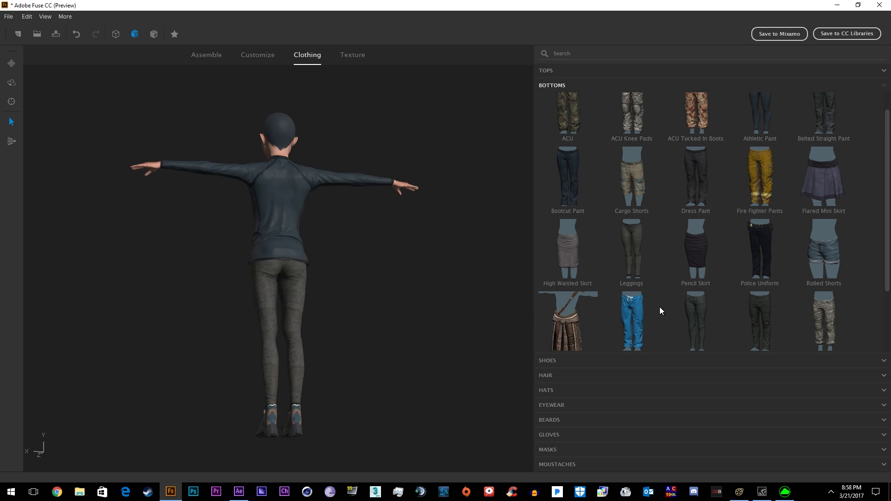
left_click(567, 177)
scroll(656, 235, "up", 1)
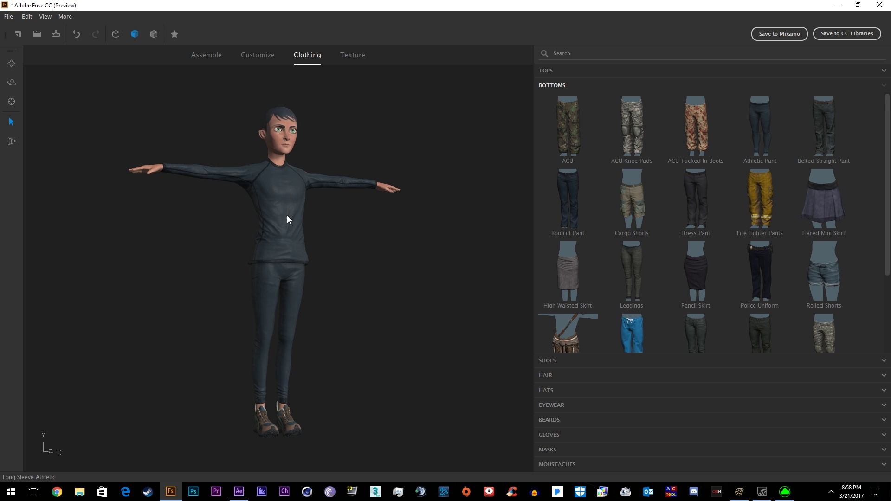
- Use File > Save As to save the model under the name Athletic_Cartoon
left_click(9, 16)
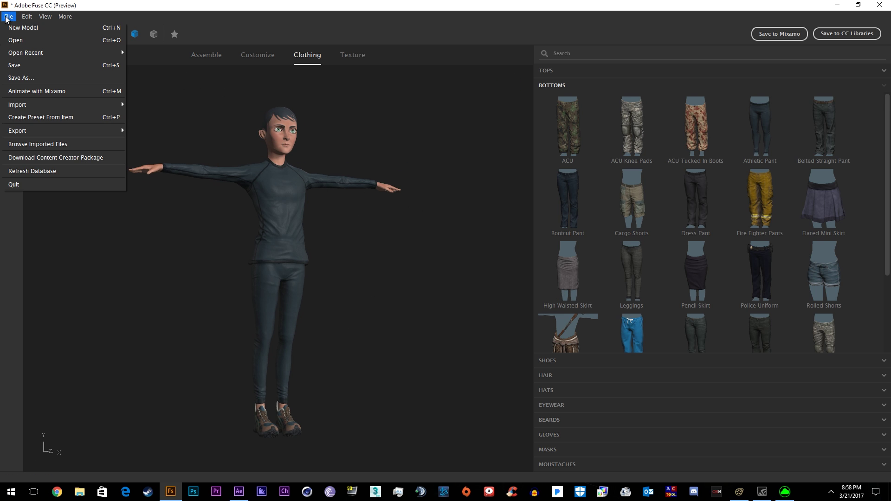
left_click(21, 78)
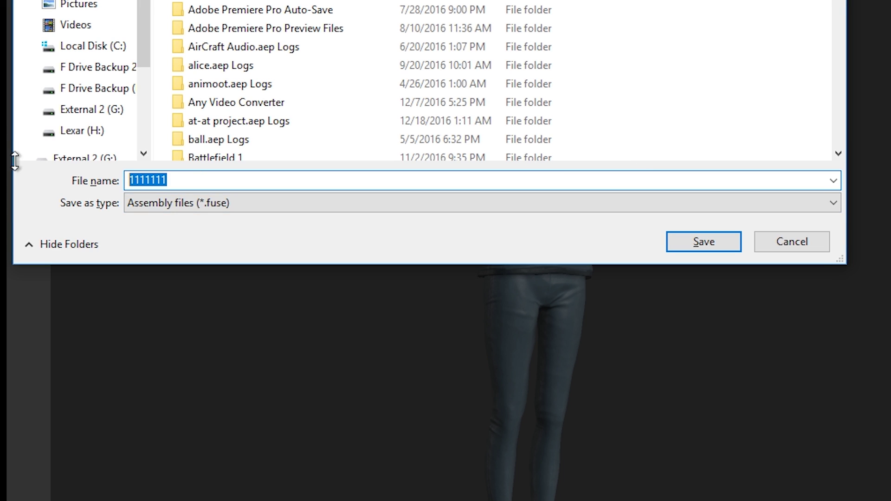
type("cat")
double_click(187, 175)
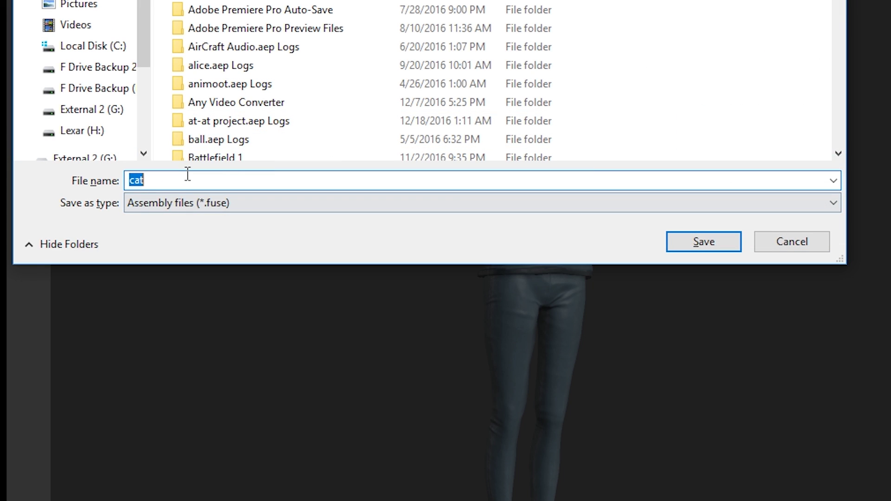
type("Athletic_C")
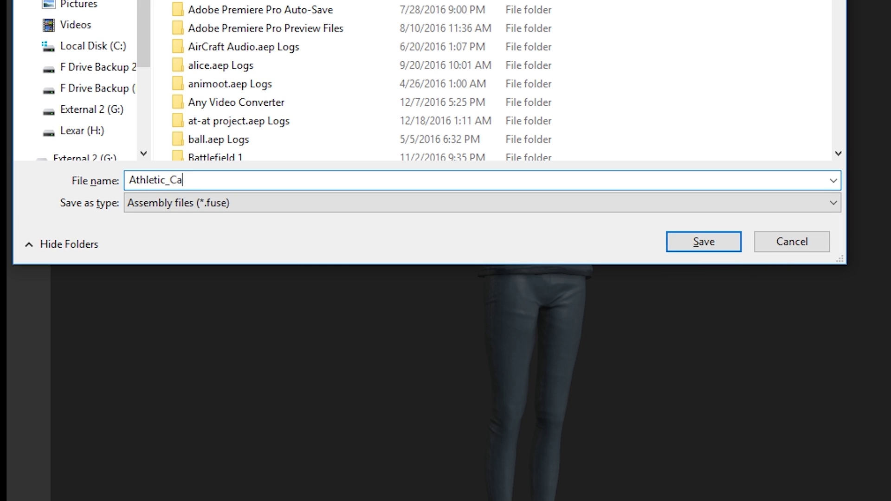
type("artoon")
key("Return")
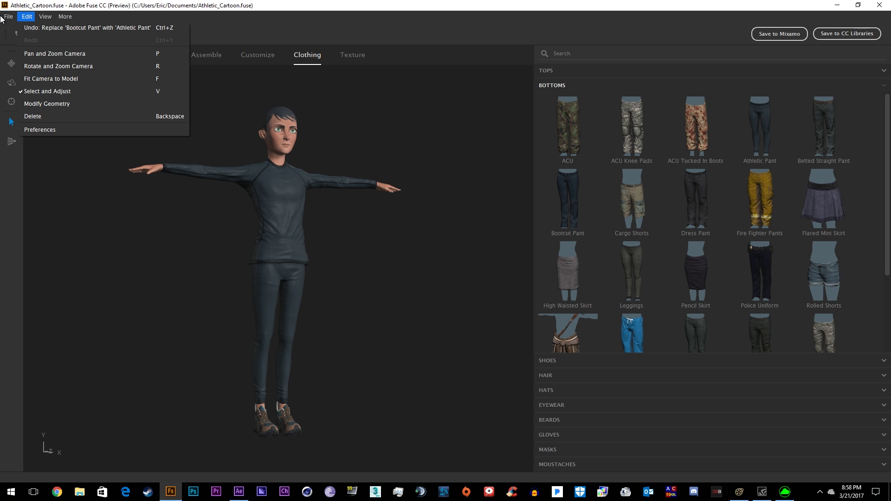
- Run Animate with Mixamo, keep the name Athletic_Cartoon, and wait for packaging
mouse_move(9, 16)
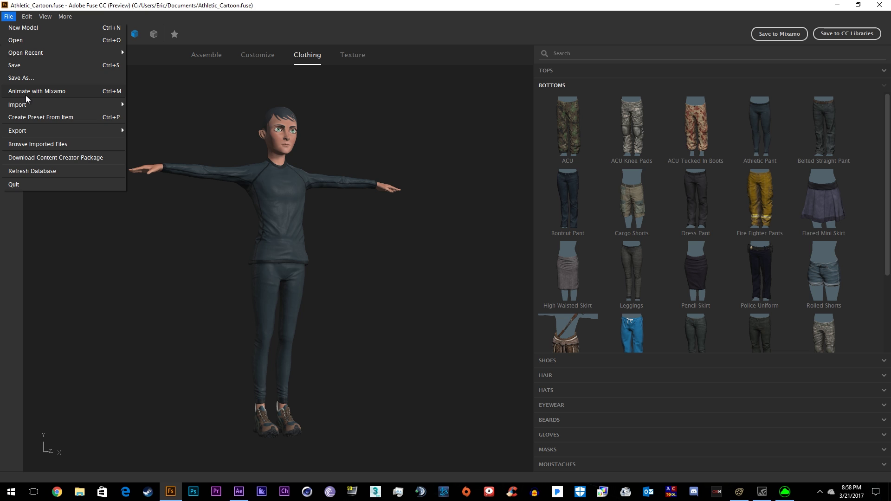
left_click(26, 94)
type("1111111111111111")
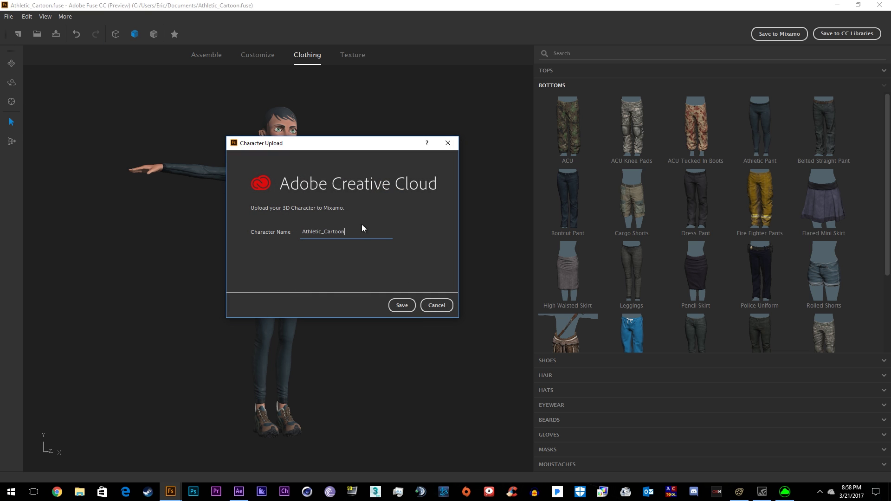
left_click(402, 305)
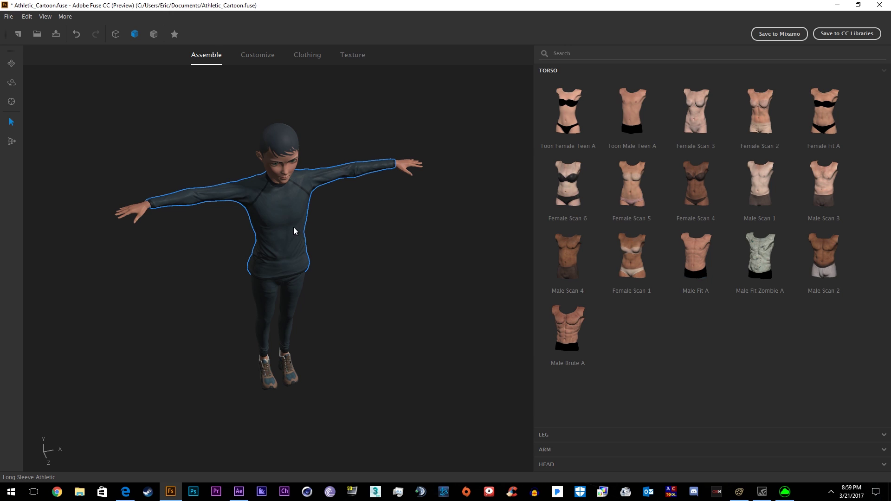
scroll(394, 188, "down", 3)
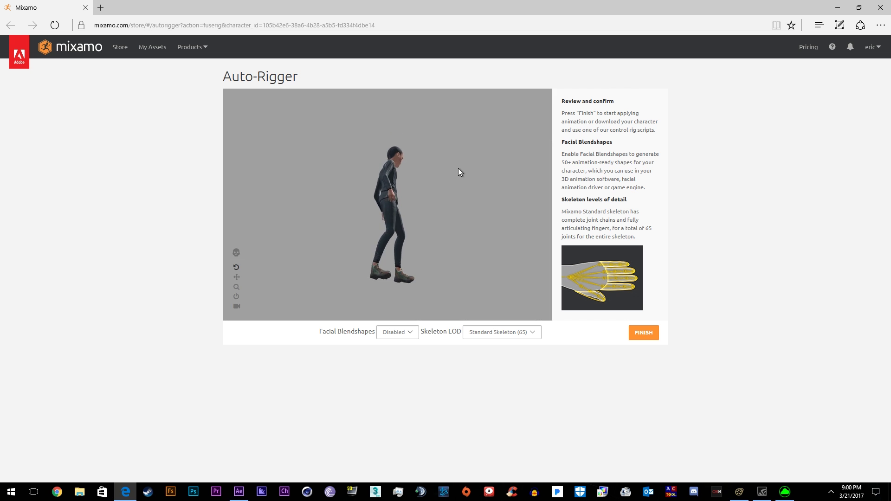
- Check the rig preview from a low side angle, finish auto-rigging, and open the character for animating
left_click_drag(291, 233, 277, 222)
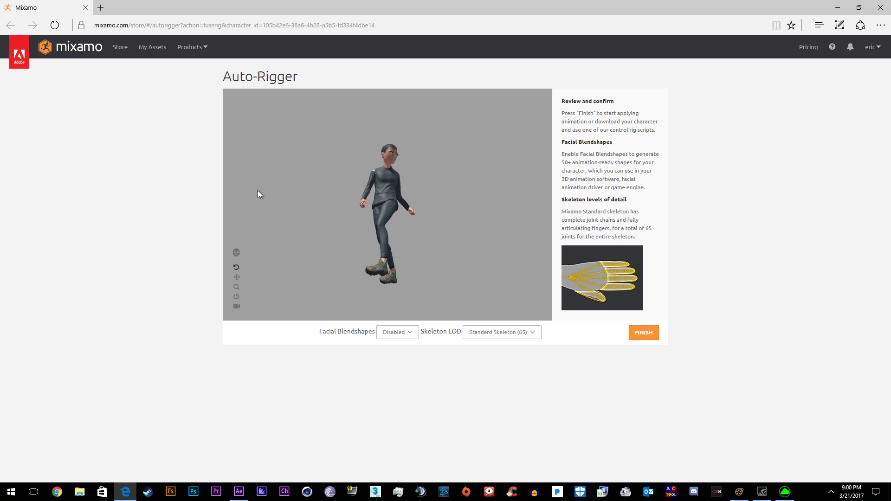
left_click_drag(259, 192, 305, 233)
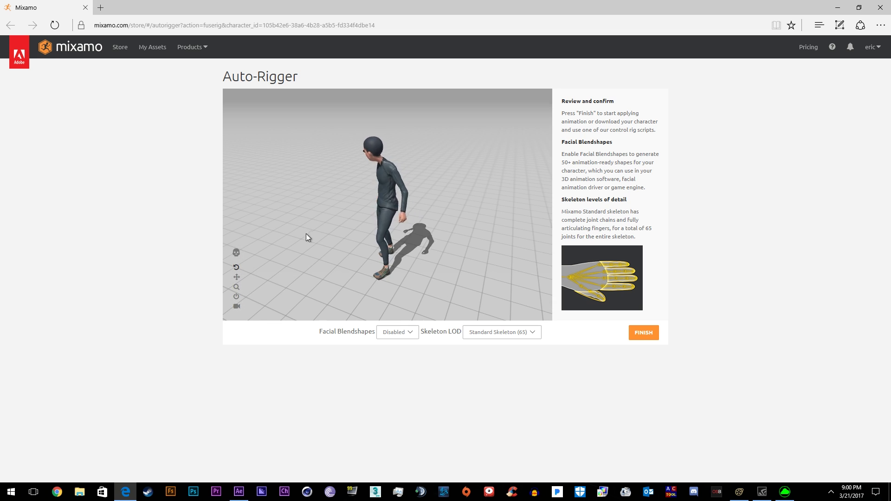
left_click(640, 333)
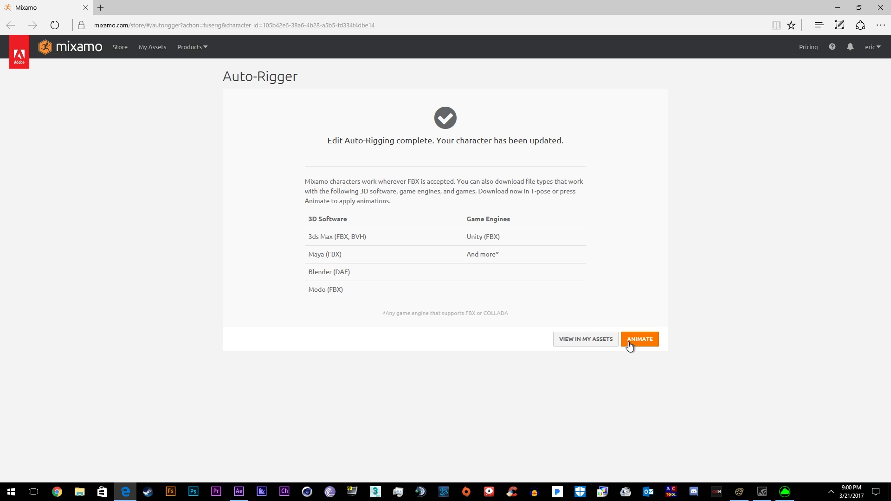
left_click(640, 340)
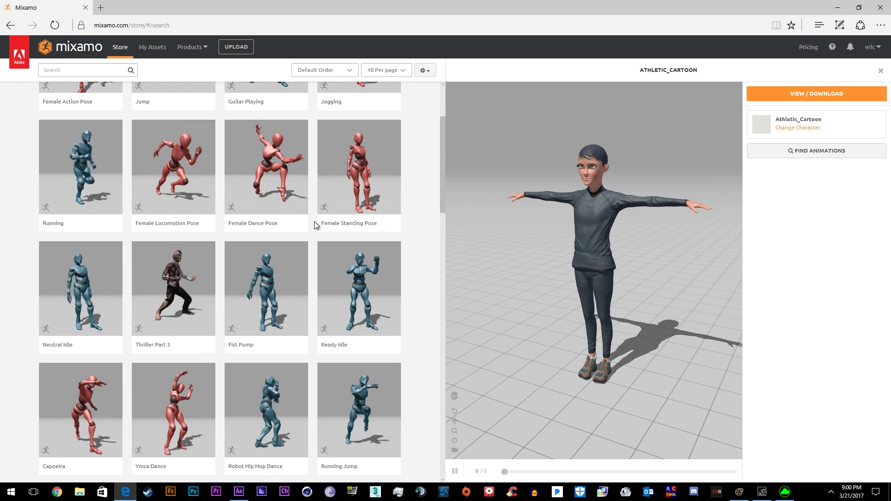
- Search 'running', preview several Running variants, and add the chosen one to My Assets
left_click(75, 70)
type("running")
key("Return")
left_click(332, 199)
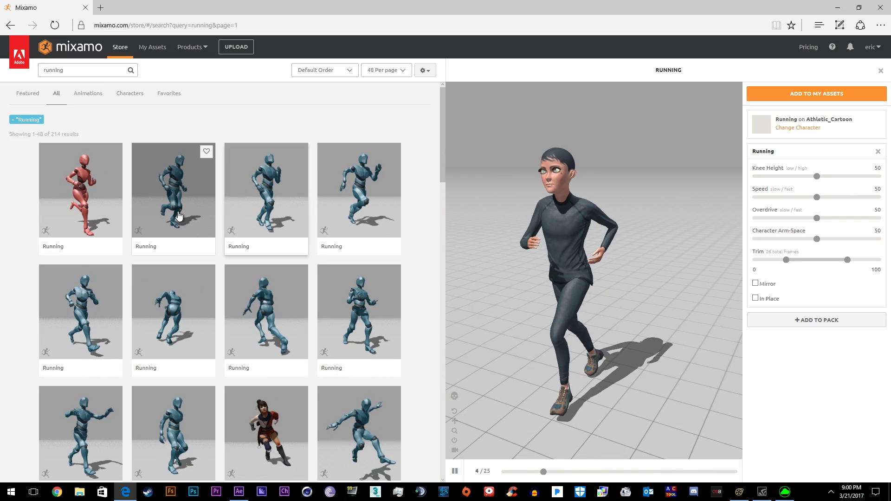
left_click(178, 214)
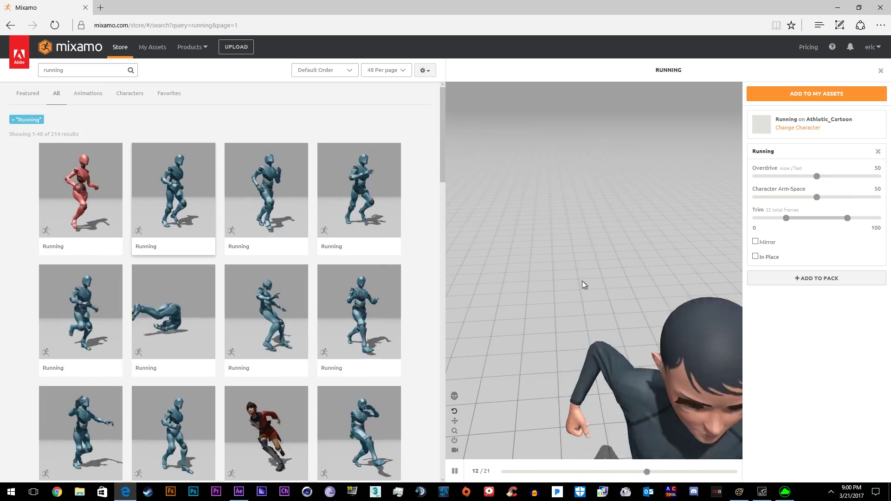
left_click(379, 311)
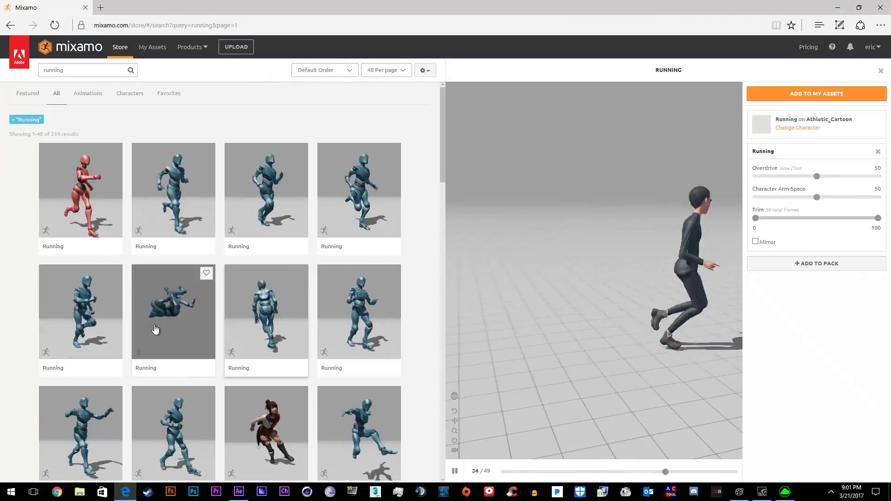
left_click(162, 334)
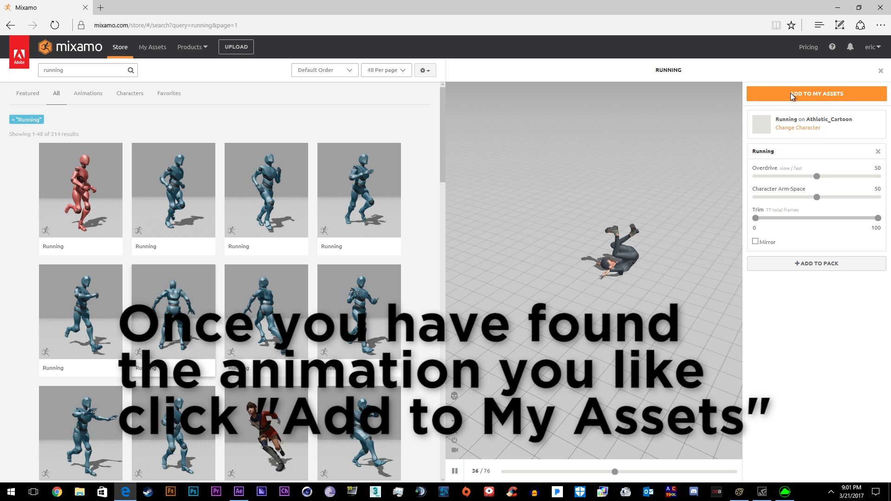
left_click(810, 93)
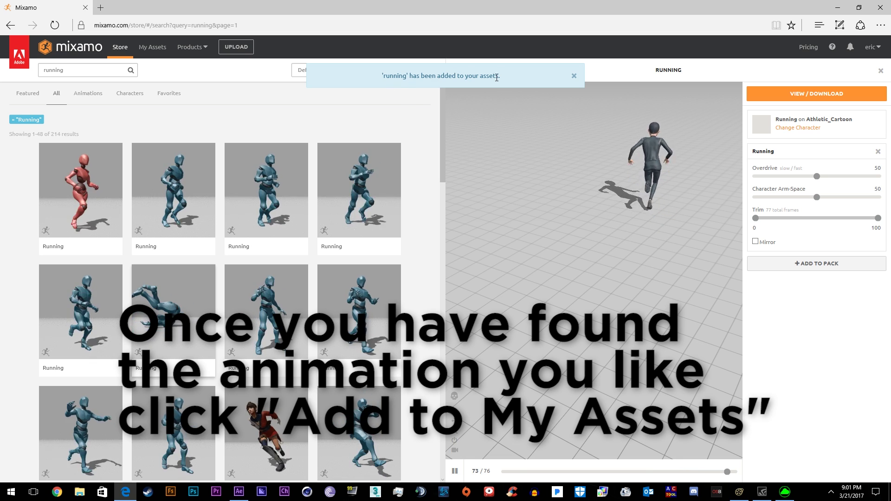
- Check the Running animation under My Assets > My Animations
left_click(152, 48)
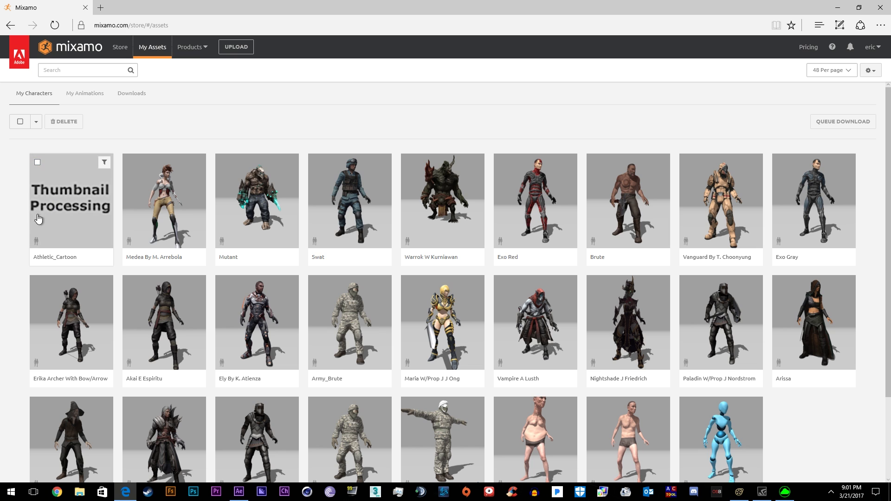
left_click(77, 94)
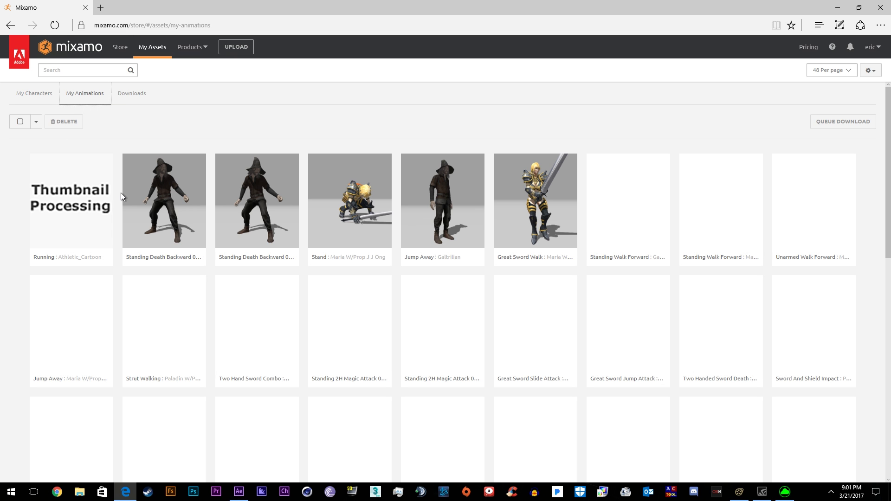
left_click(111, 201)
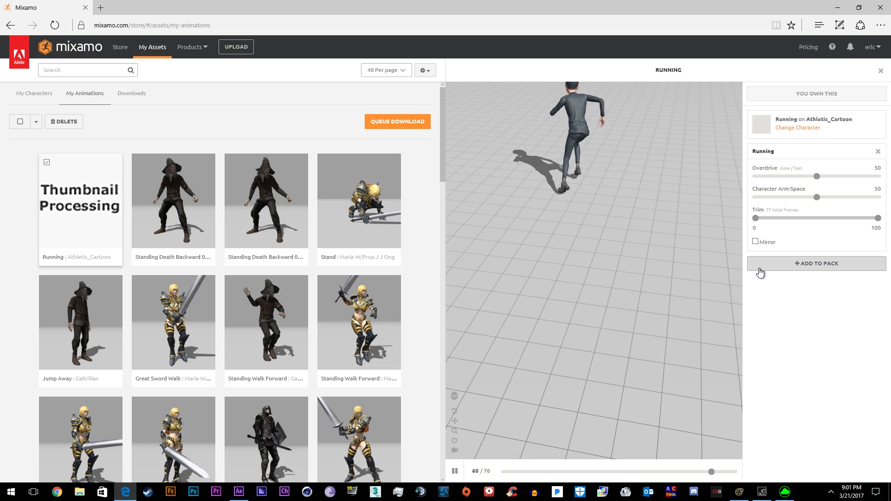
left_click_drag(673, 260, 628, 227)
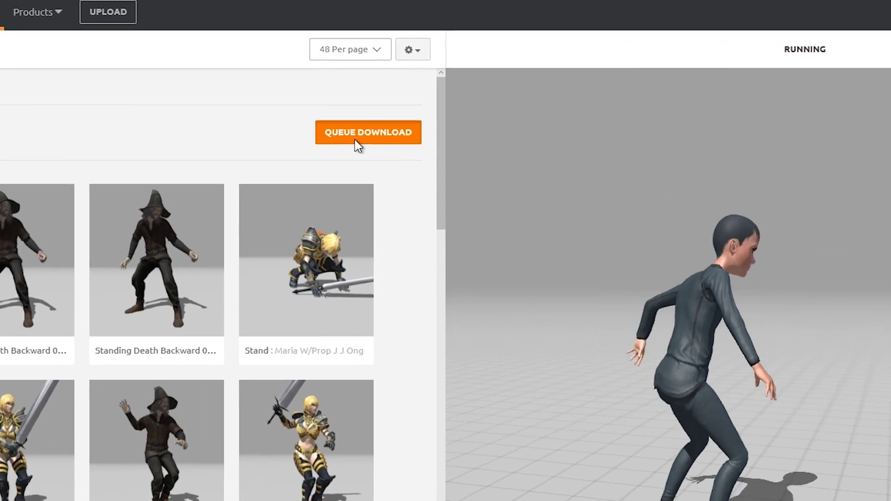
- Queue the Running download at 60 frames per second and clear the save file name
left_click(390, 126)
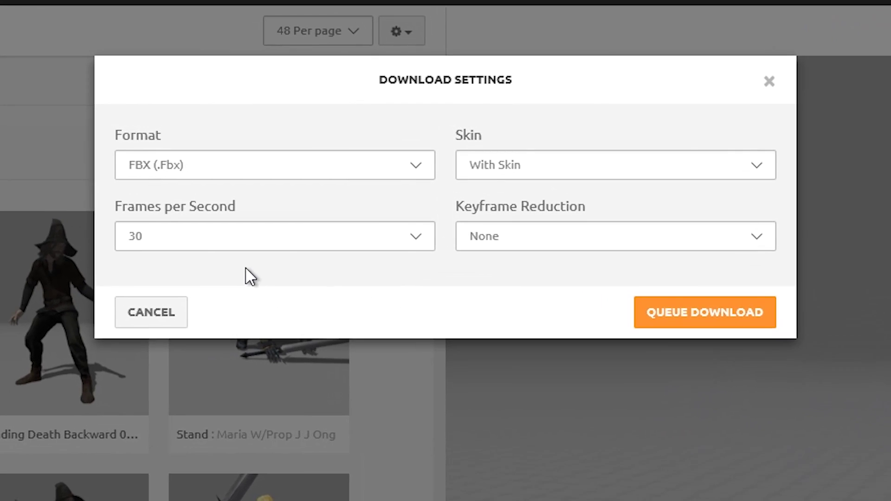
left_click(251, 237)
left_click(167, 252)
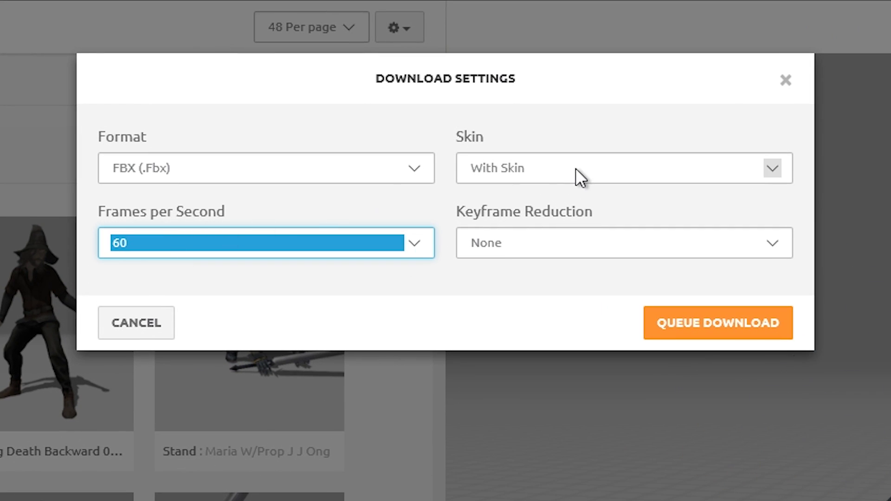
left_click(216, 239)
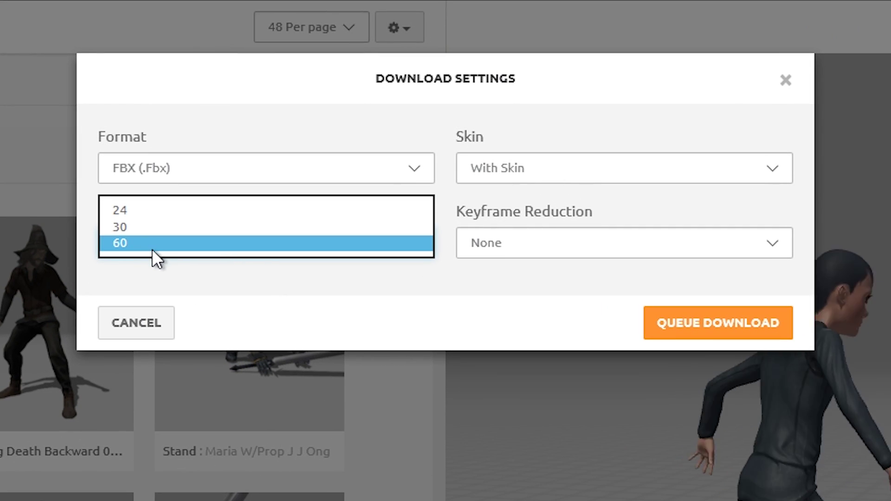
left_click(117, 247)
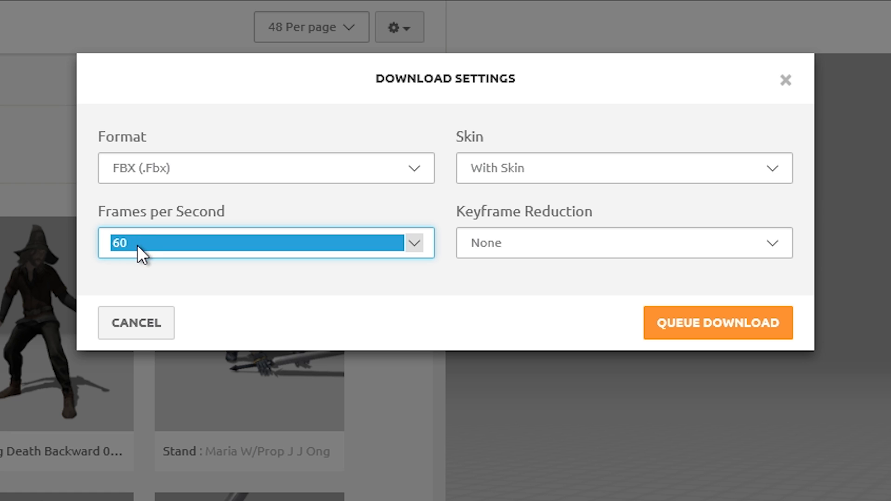
left_click(138, 245)
left_click(137, 244)
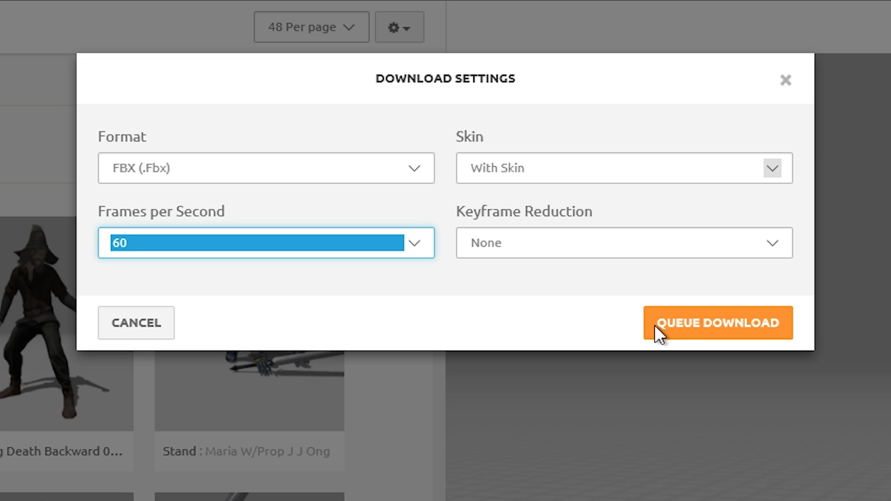
left_click(670, 325)
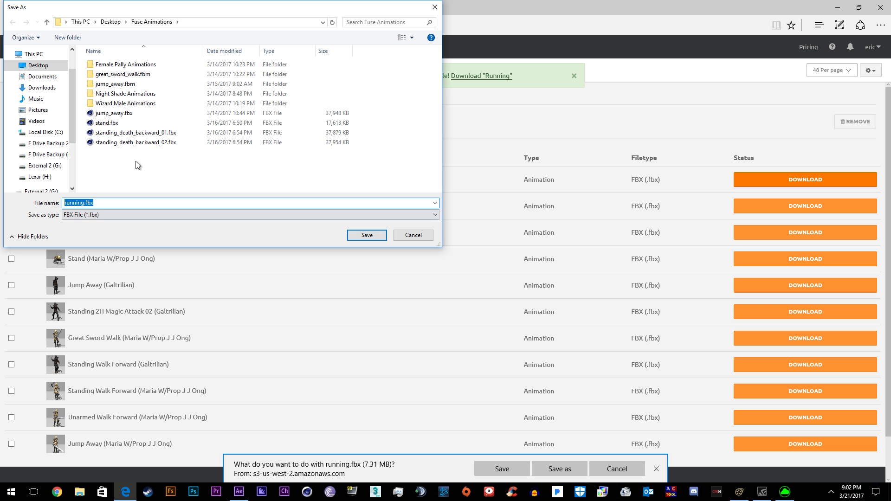
type("1111111111111111111111111111111111111111111111")
key("ctrl+a")
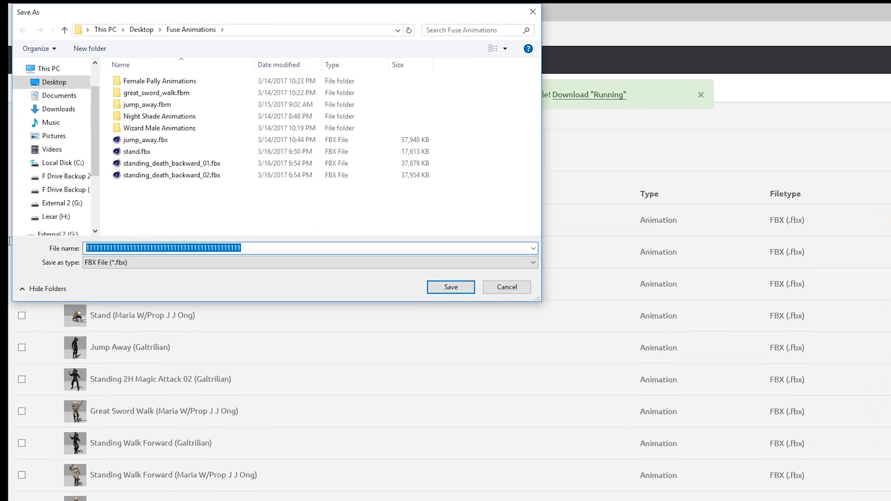
key("BackSpace")
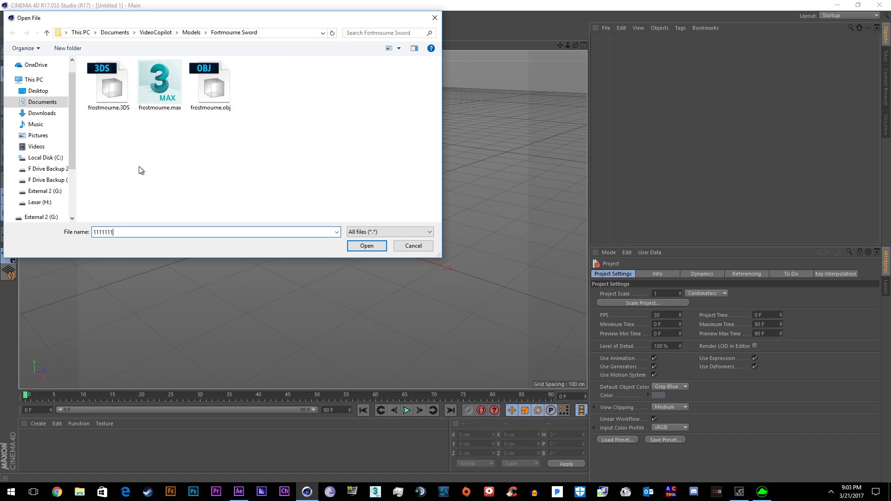
- Open Running_Athlete.fbx from Desktop > Fuse Animations and accept the FBX import settings
type("1111111111111111111111111111111111111111111")
left_click(38, 90)
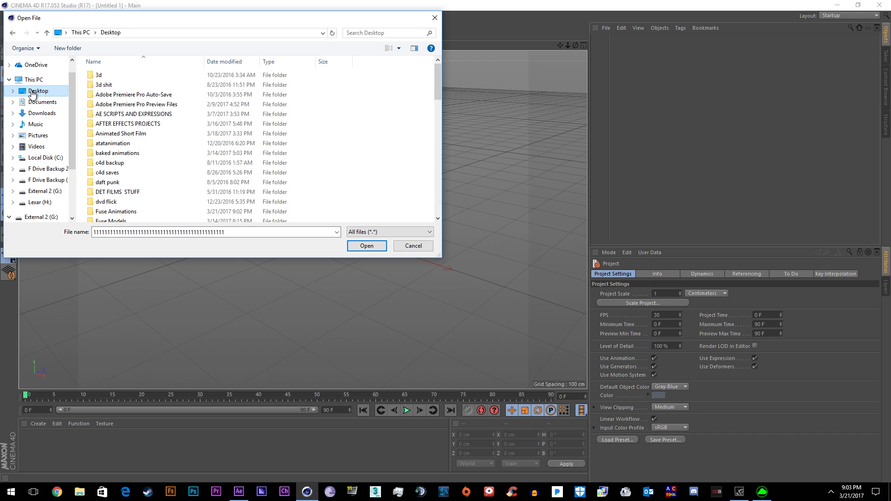
left_click_drag(439, 82, 426, 132)
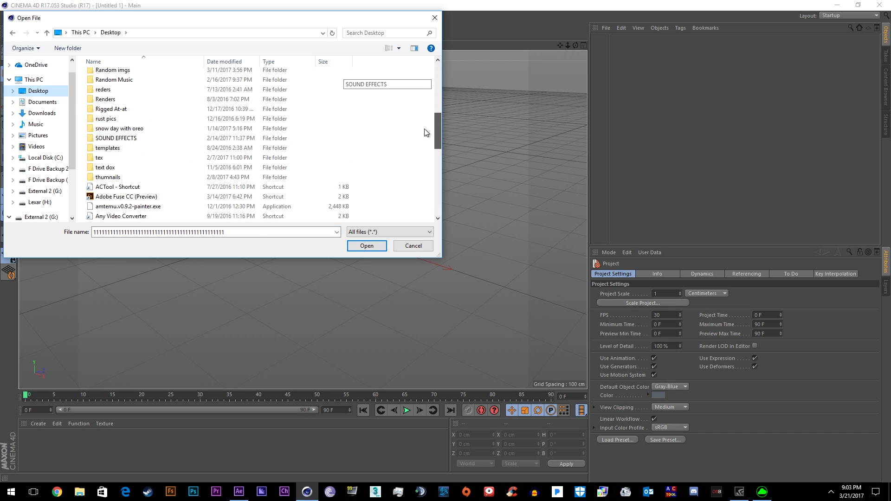
double_click(232, 232)
type("fuse")
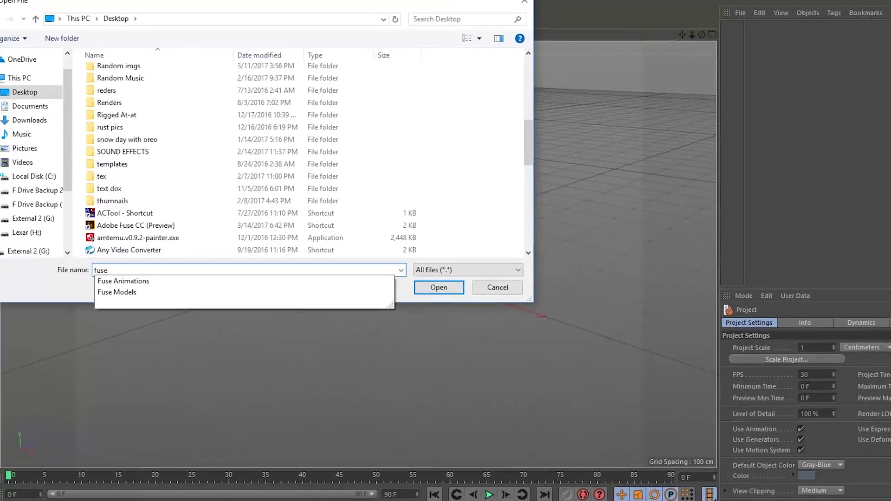
key("Down")
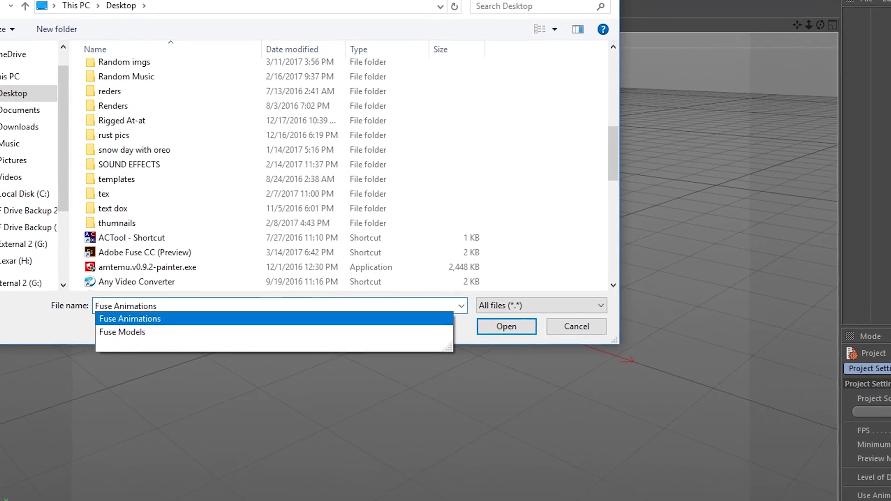
key("Return")
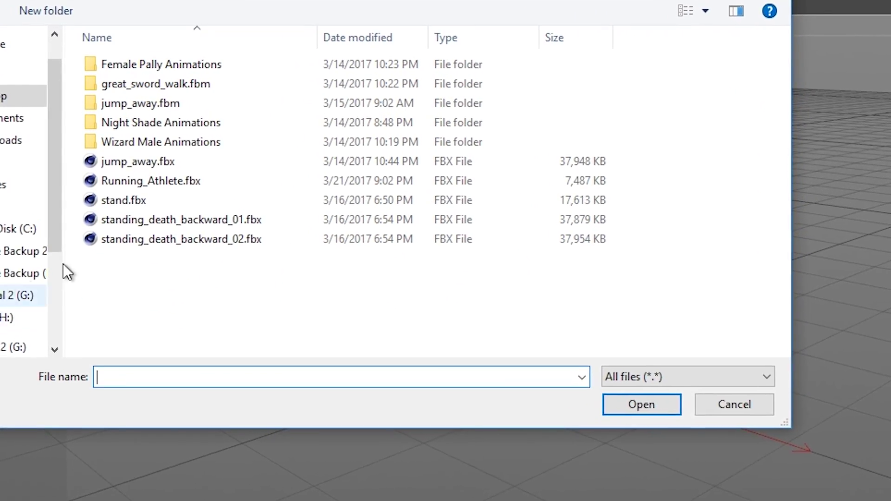
left_click(190, 169)
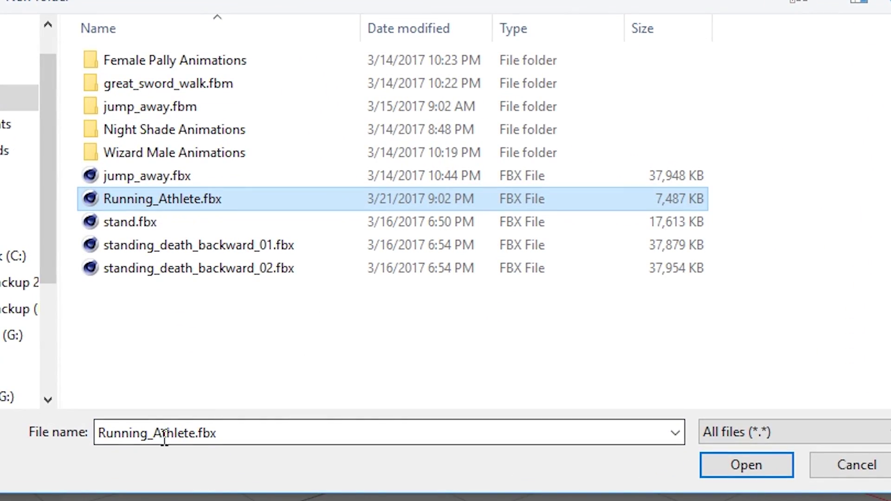
left_click(763, 470)
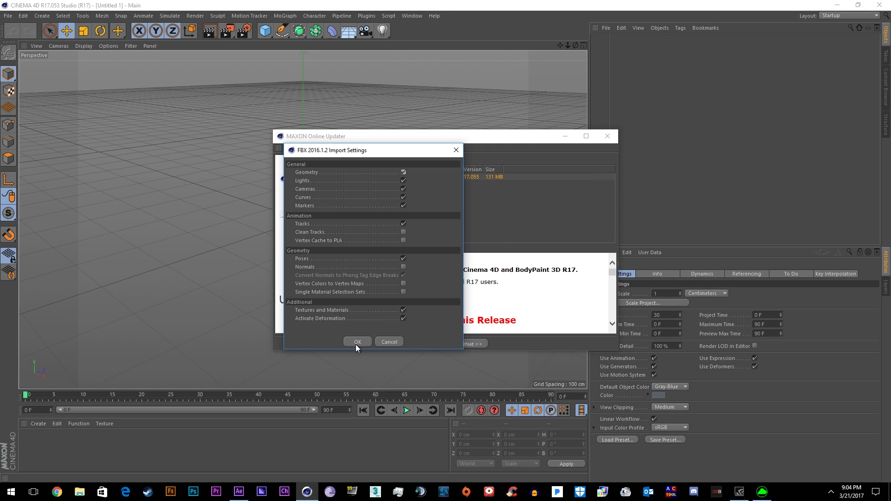
left_click(363, 343)
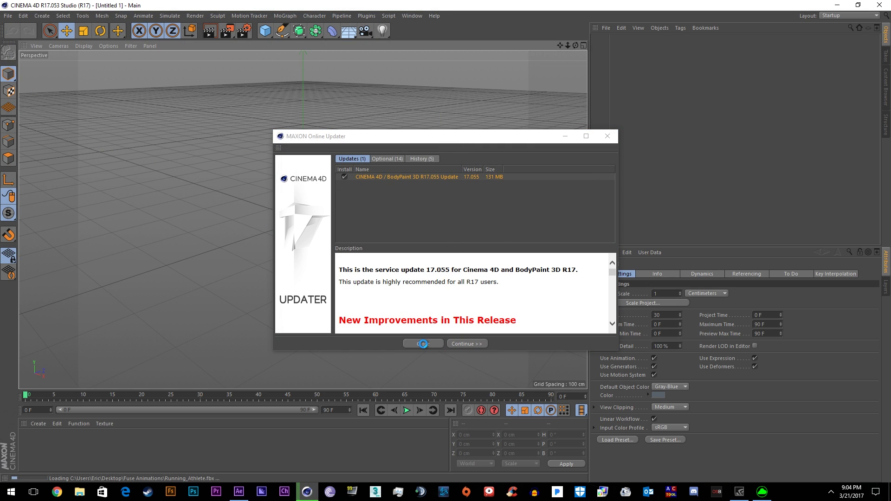
- Play the imported running animation and select all seven character objects
left_click(423, 344)
key("F8")
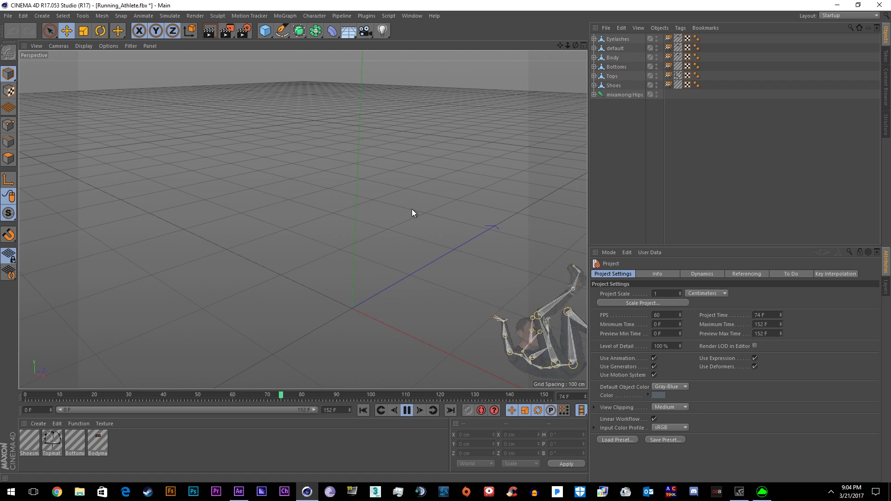
left_click_drag(412, 213, 301, 292, "alt")
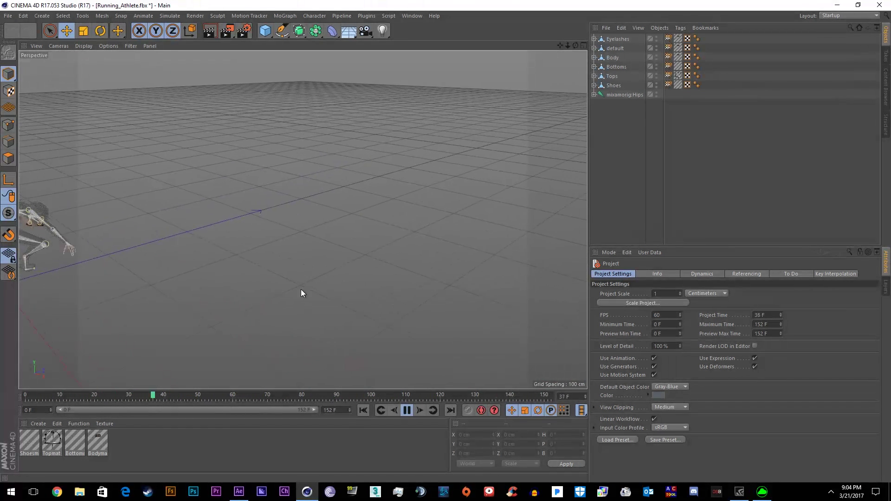
left_click(367, 15)
mouse_move(388, 43)
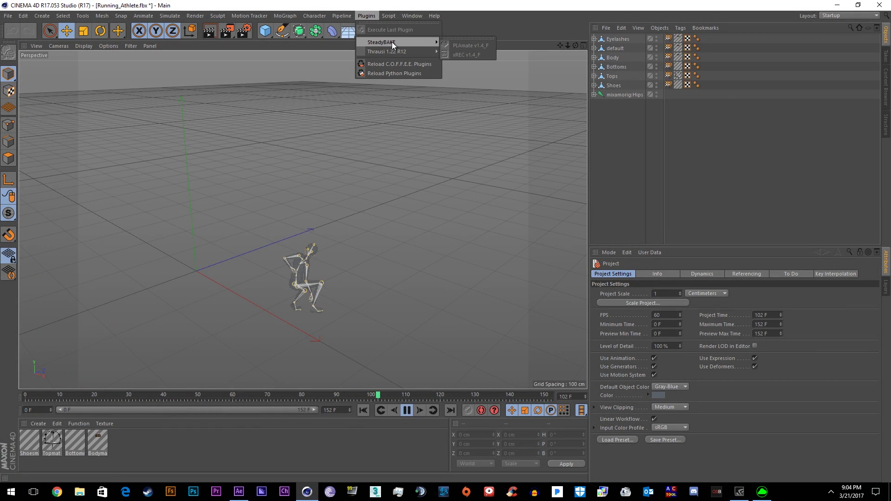
left_click(624, 93)
left_click(620, 40, "shift")
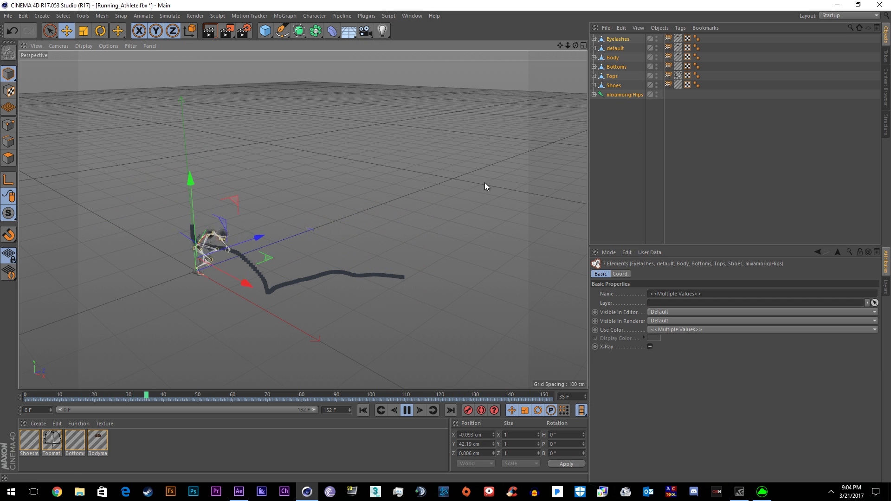
- Try xREC, dismiss its single-object warning, and group the objects under a new Null
left_click(366, 16)
mouse_move(383, 41)
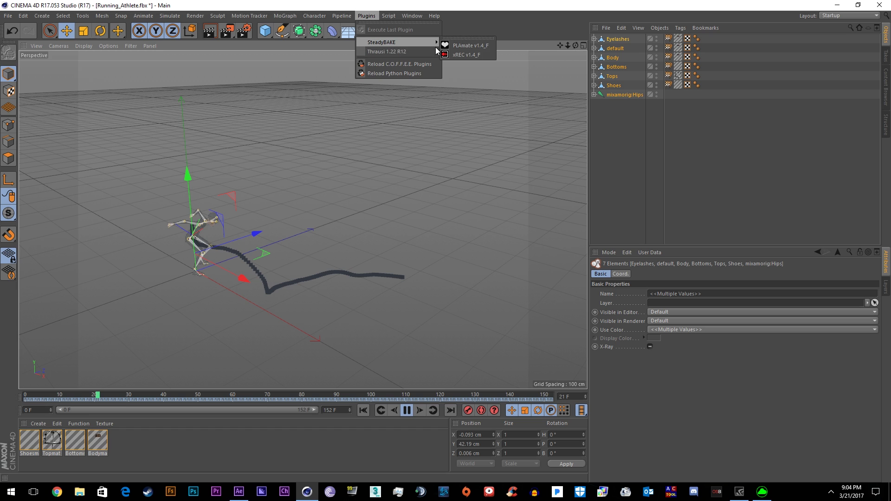
left_click(467, 54)
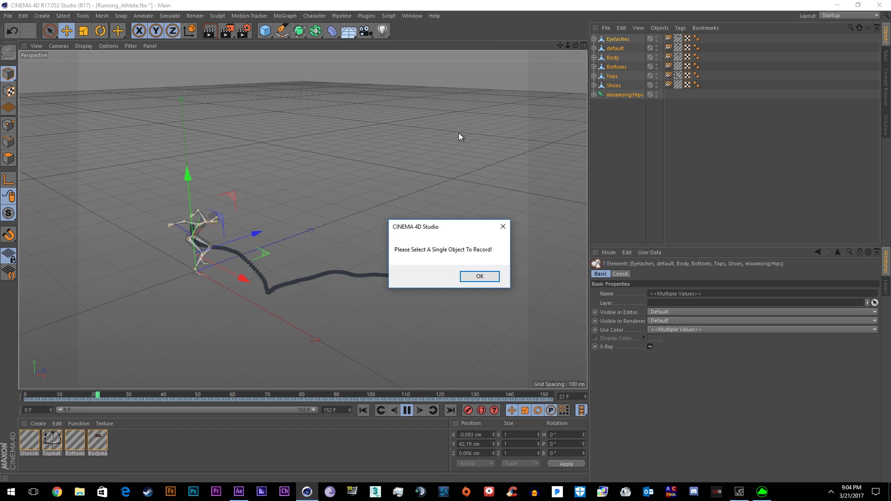
key("Return")
right_click(609, 42)
left_click(631, 308)
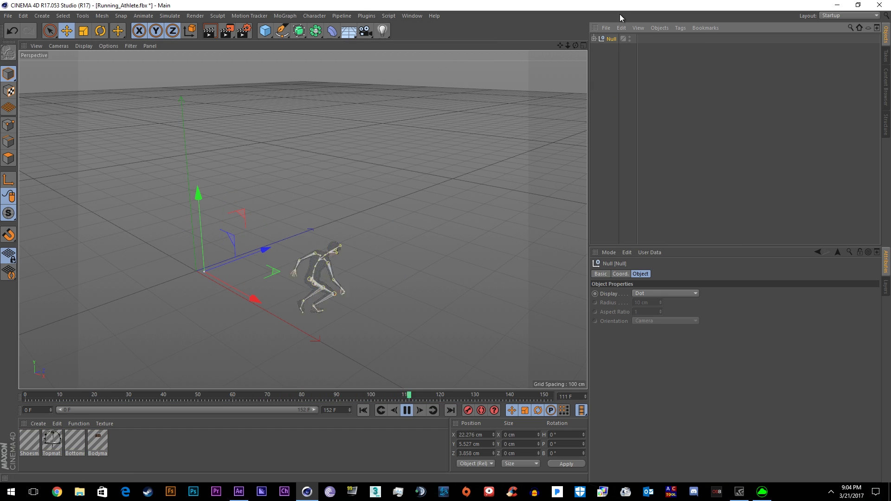
- Create a new Ugly_Athlete folder inside Desktop > Fuse Animations
left_click(367, 16)
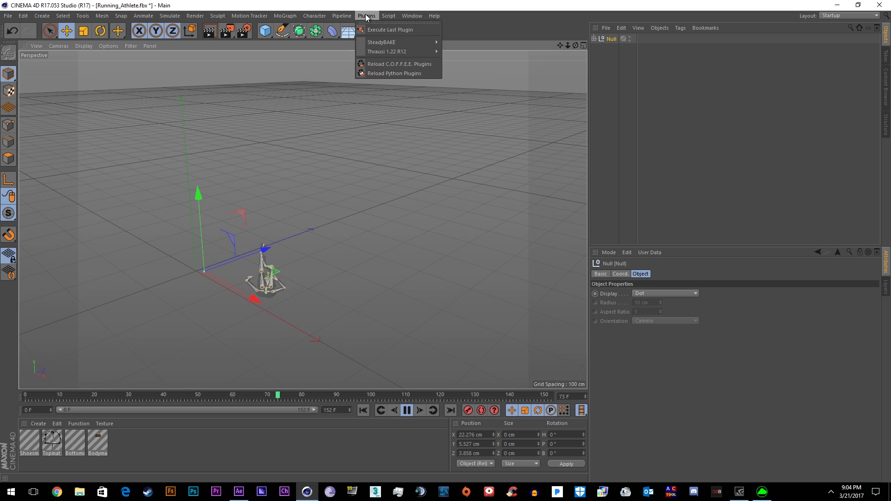
mouse_move(375, 44)
left_click(467, 54)
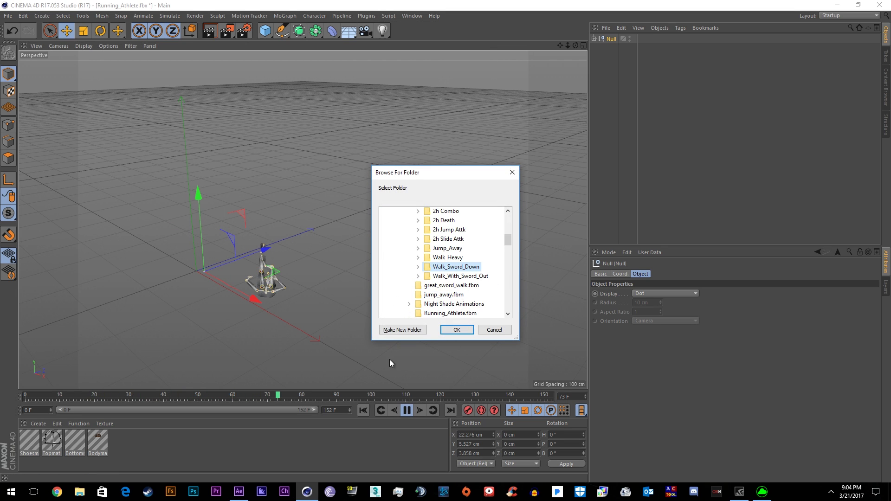
key("super+d")
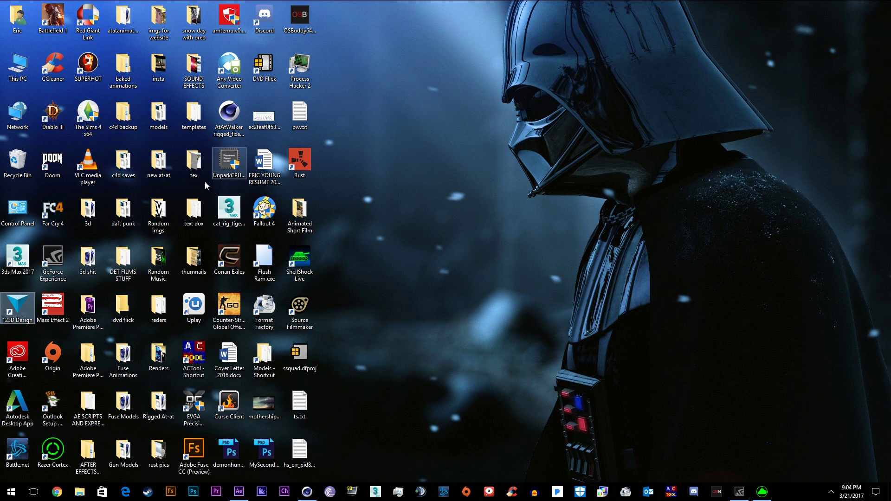
double_click(108, 379)
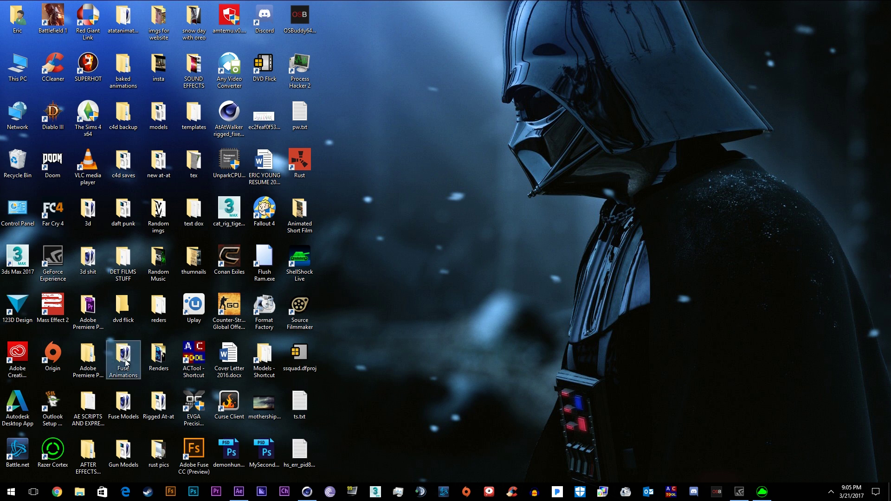
right_click(256, 230)
mouse_move(267, 339)
left_click(407, 341)
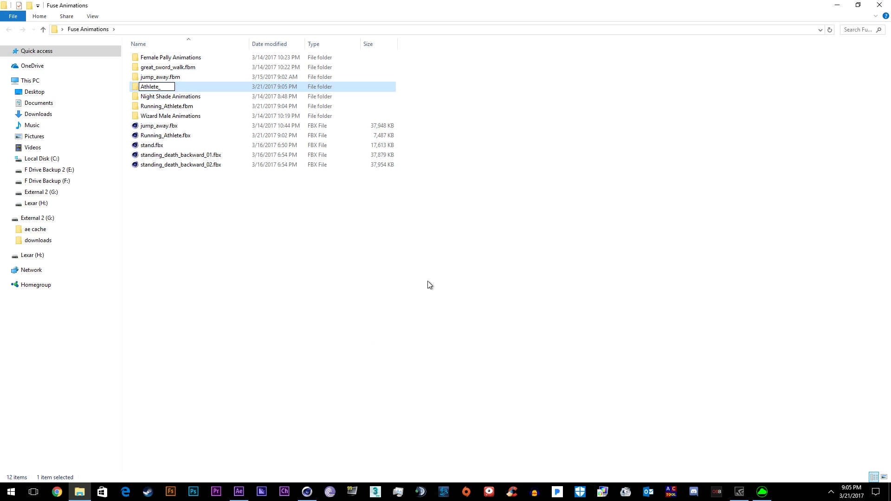
- Relaunch xREC, set Ugly_Athlete as destination, and start recording as a file series
left_click(838, 5)
left_click(500, 333)
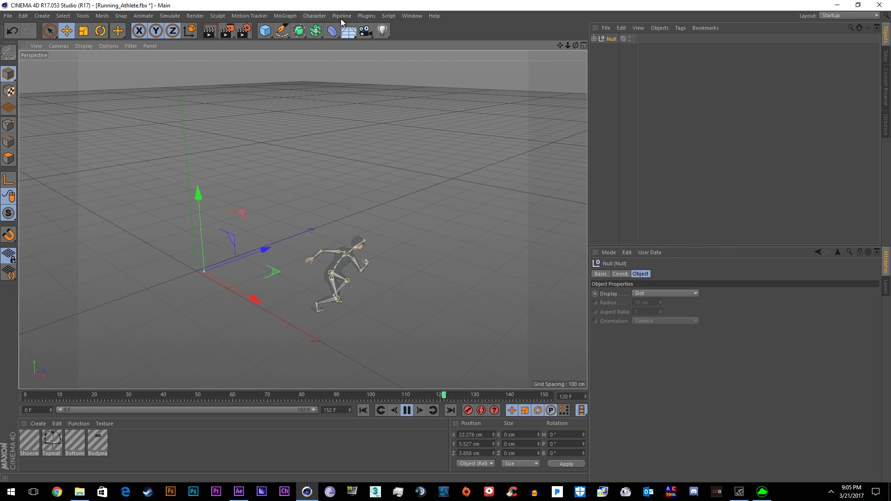
left_click(367, 15)
mouse_move(383, 41)
left_click(466, 42)
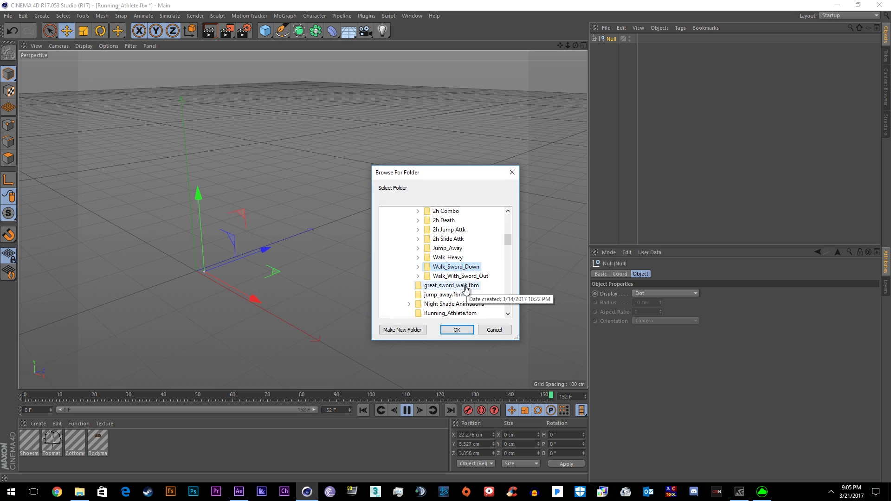
scroll(464, 279, "up", 3)
left_click(409, 230)
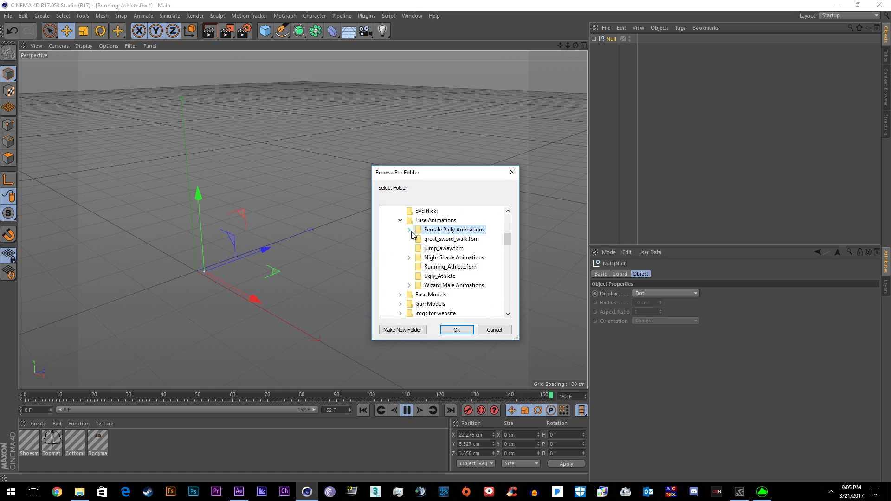
left_click(427, 276)
left_click(457, 330)
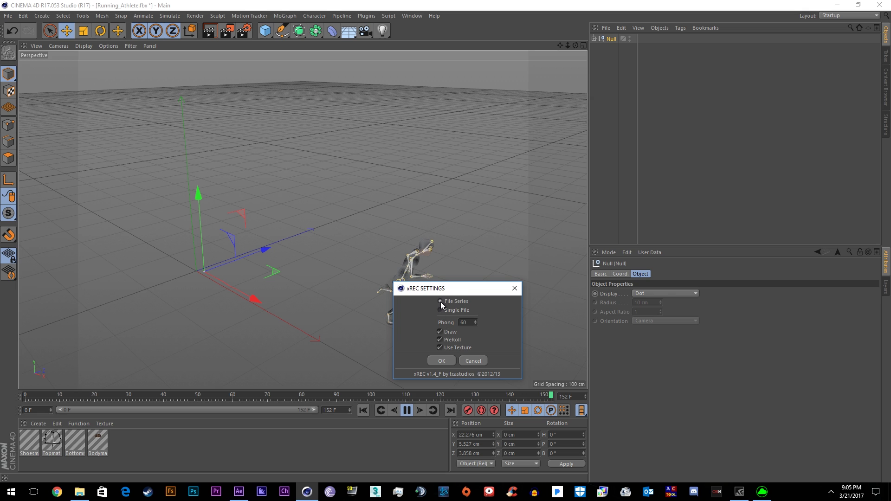
left_click(441, 361)
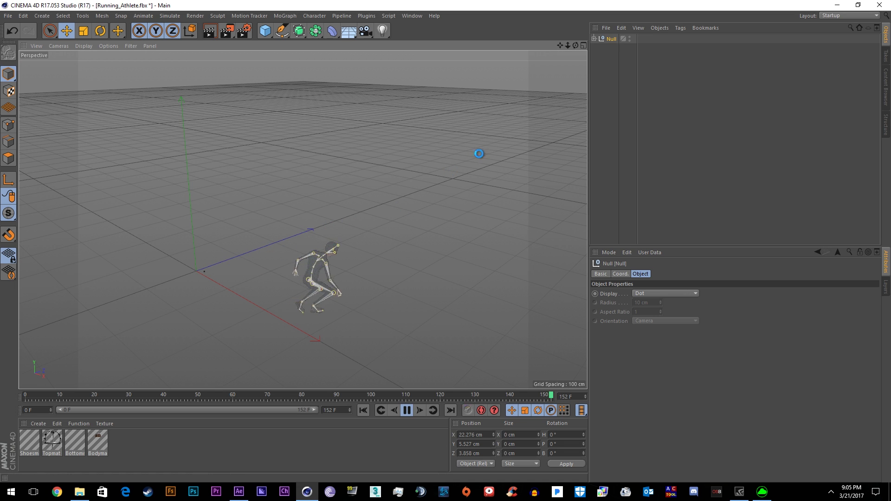
- Switch to After Effects and create a new 1920×1080, 60 fps, 20-second composition
left_click(307, 492)
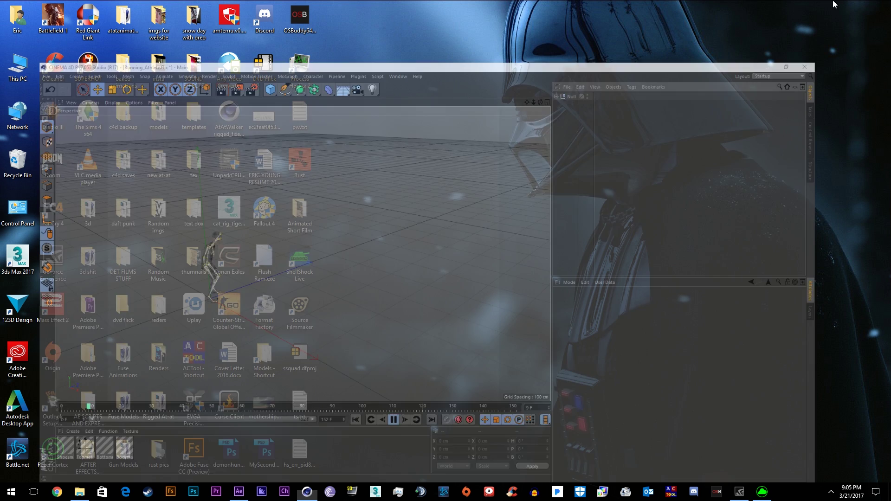
left_click(239, 492)
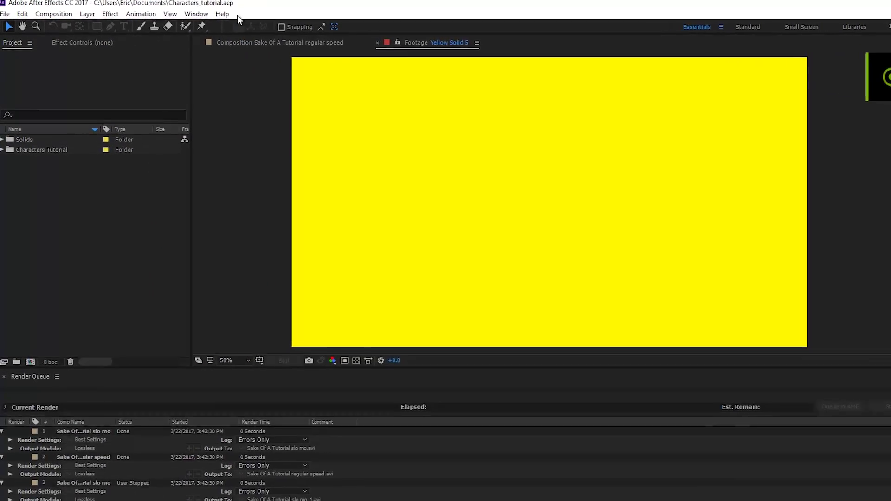
left_click(77, 12)
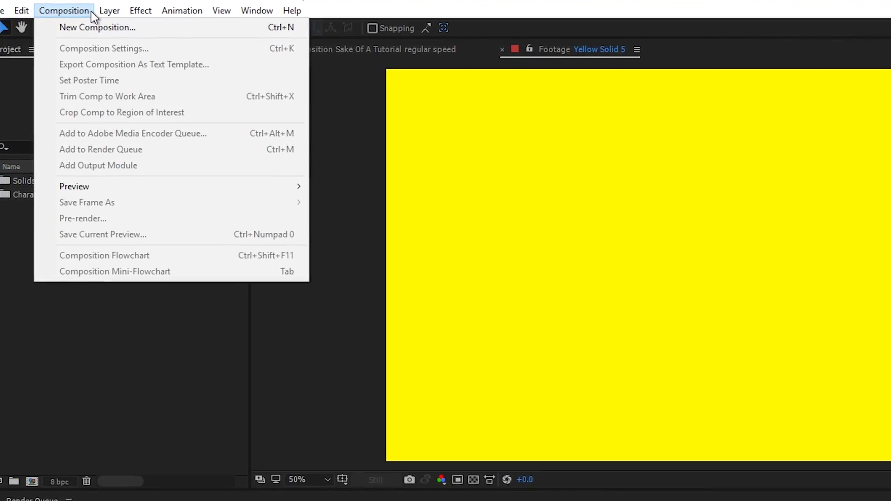
key("ctrl+n")
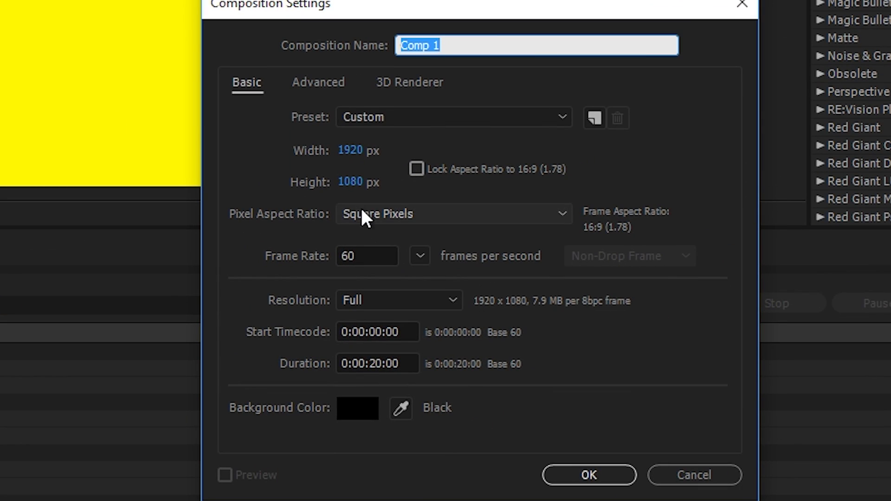
left_click(361, 256)
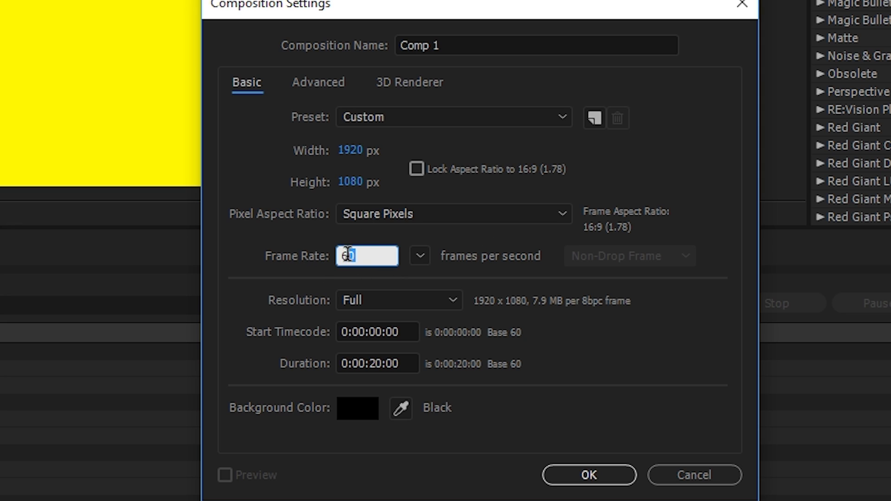
left_click(586, 475)
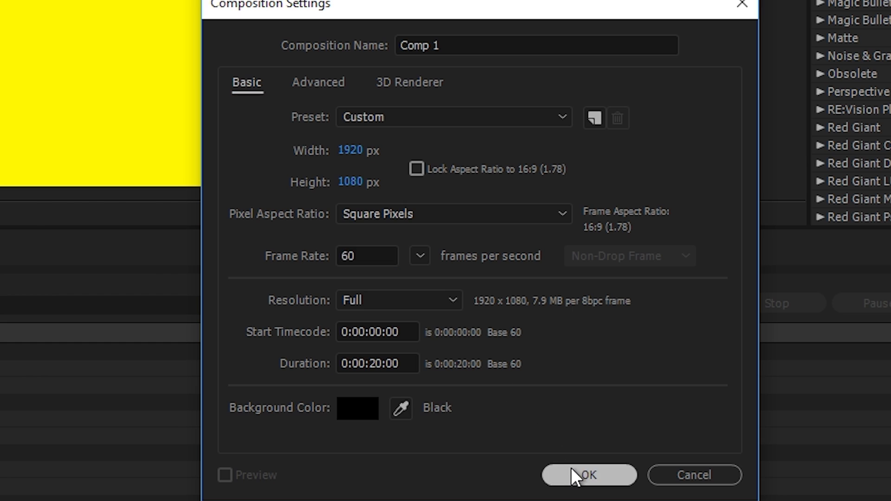
- Add a solid layer, apply the Video Copilot Element effect, and open Scene Setup
left_click(79, 15)
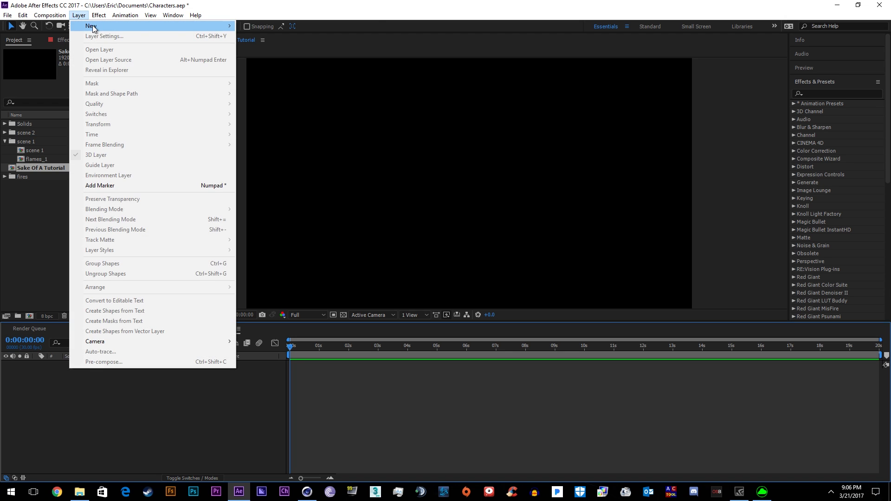
mouse_move(94, 26)
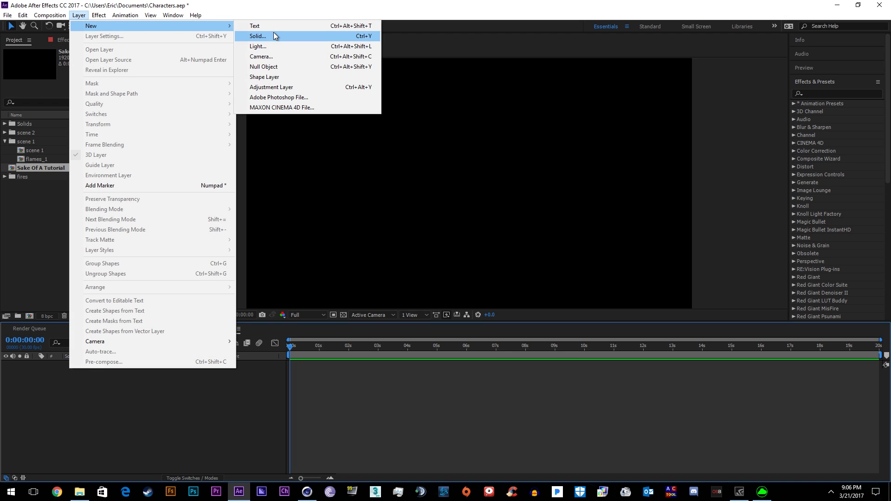
left_click(274, 32)
left_click(514, 329)
left_click(99, 15)
mouse_move(239, 33)
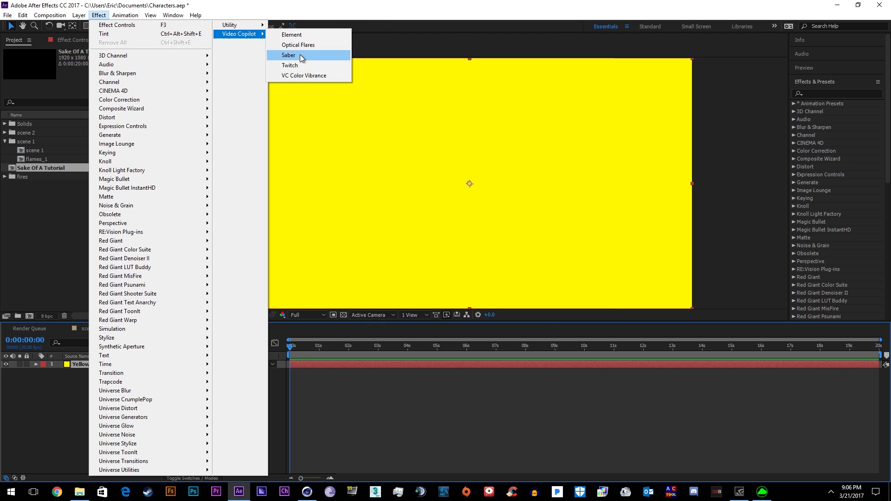
left_click(288, 34)
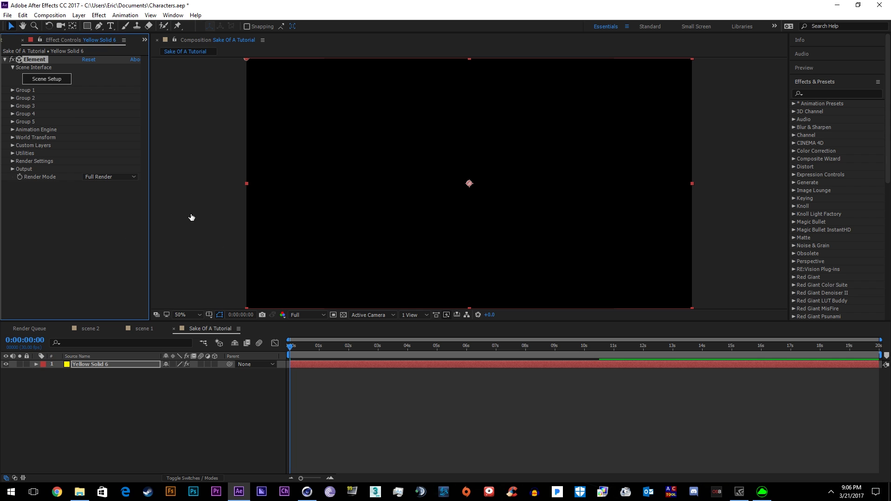
left_click(42, 79)
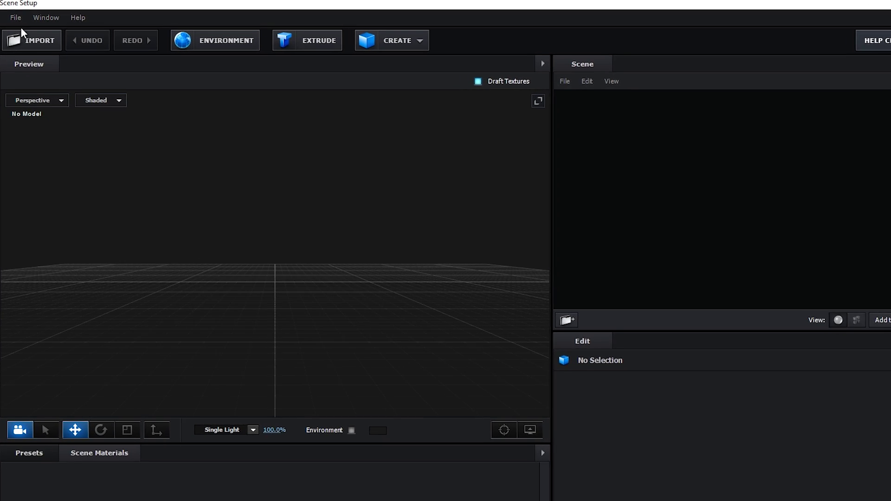
- Import the Null_00000 sequence from Fuse Animations > Ugly_Athlete and set Frame Offset to -2
left_click(13, 18)
mouse_move(44, 30)
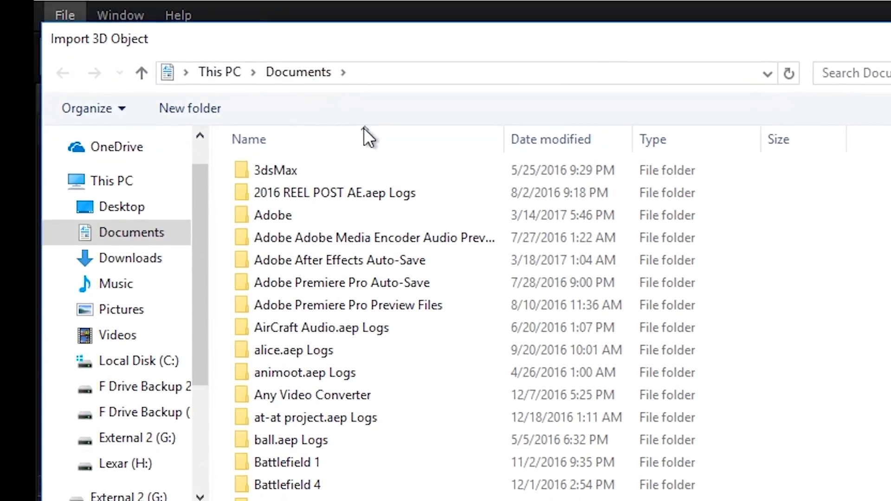
type("fuse")
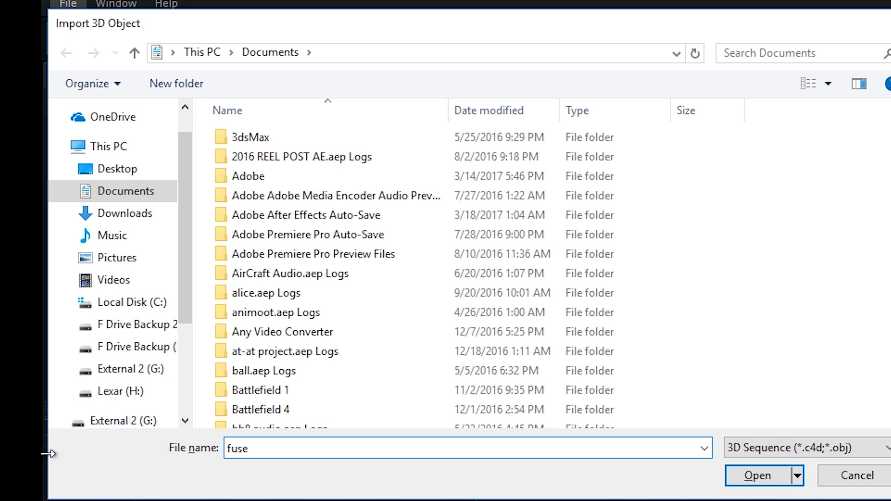
left_click(130, 169)
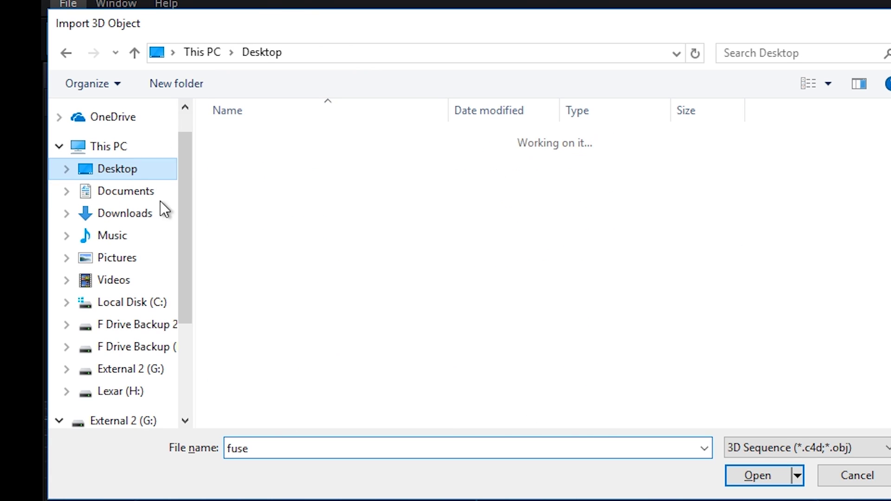
left_click(284, 425)
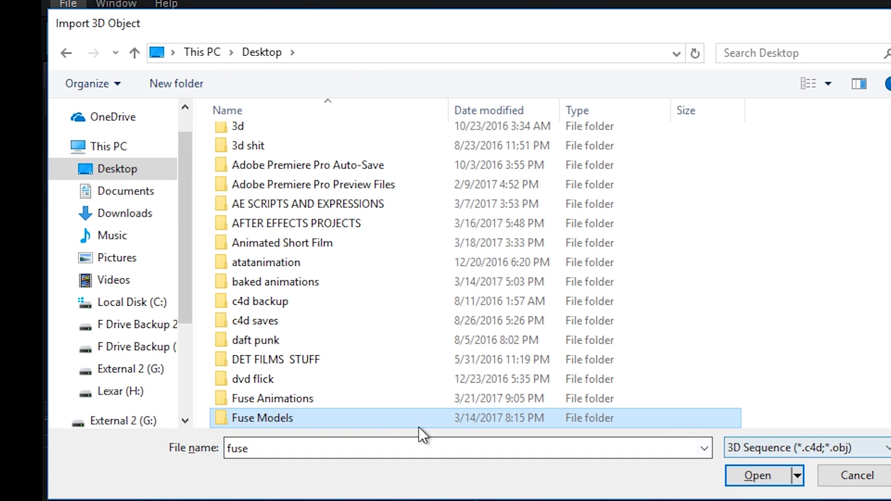
double_click(290, 398)
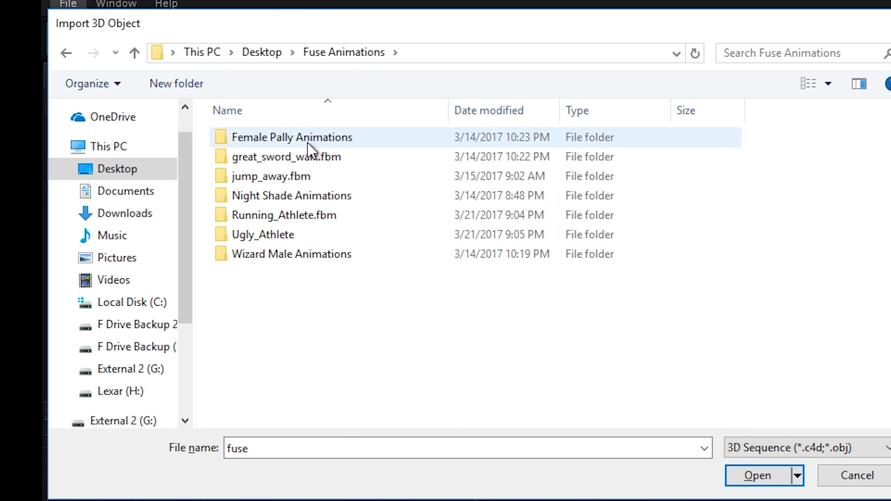
left_click(287, 236)
double_click(287, 236)
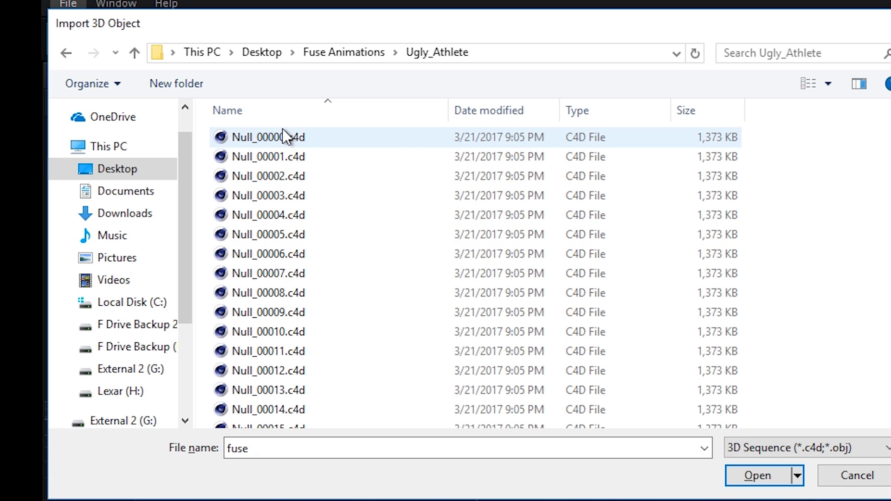
double_click(282, 138)
key("Return")
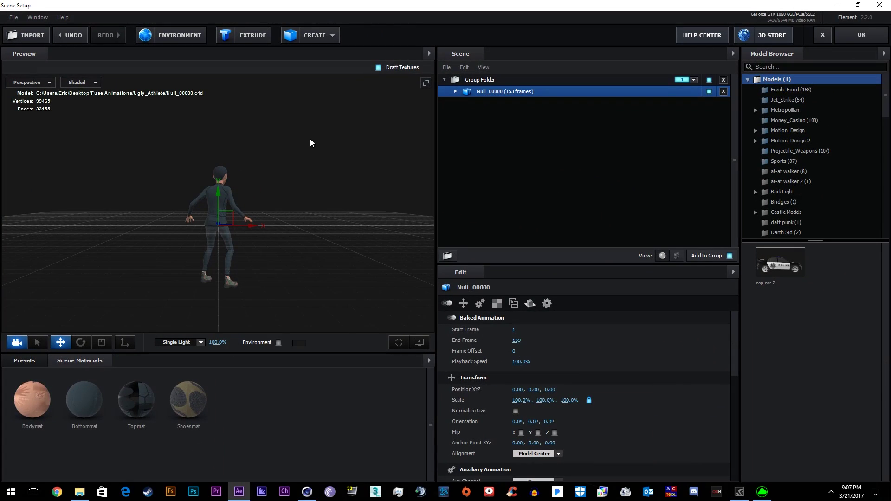
left_click_drag(310, 138, 223, 142)
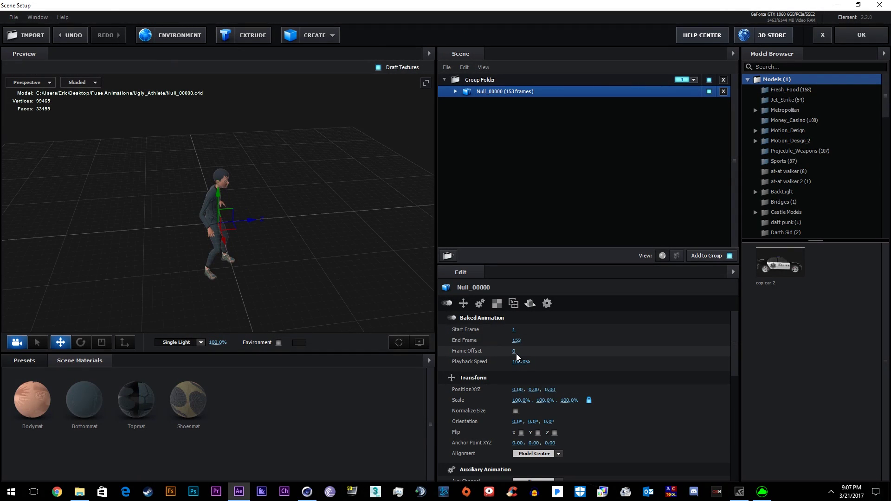
left_click_drag(516, 352, 553, 373)
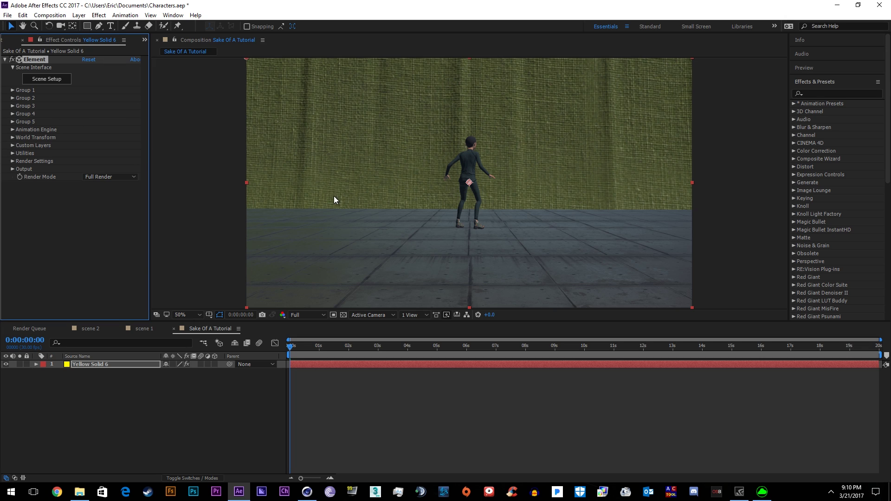
- Create a group null for Element's Group 1
left_click(12, 90)
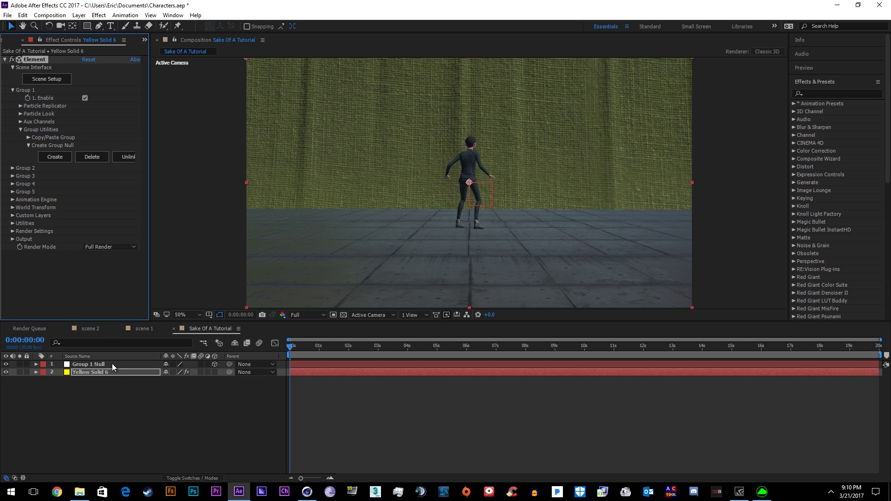
left_click(111, 365)
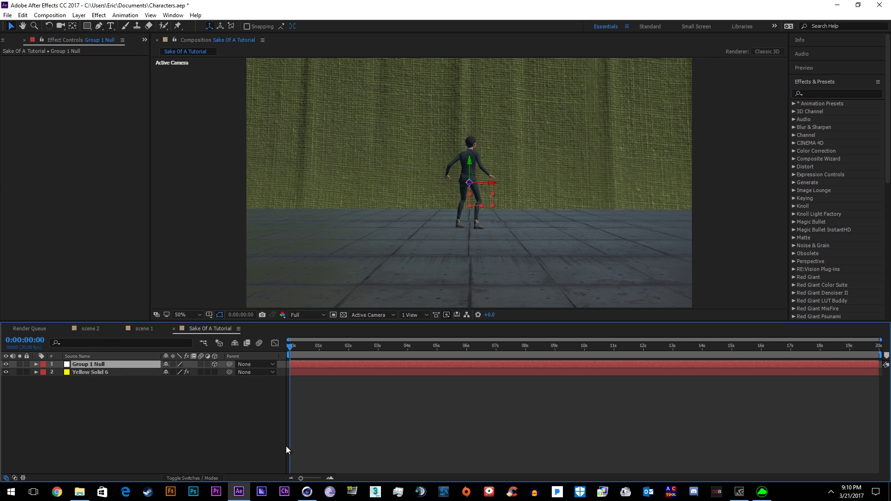
left_click(90, 373)
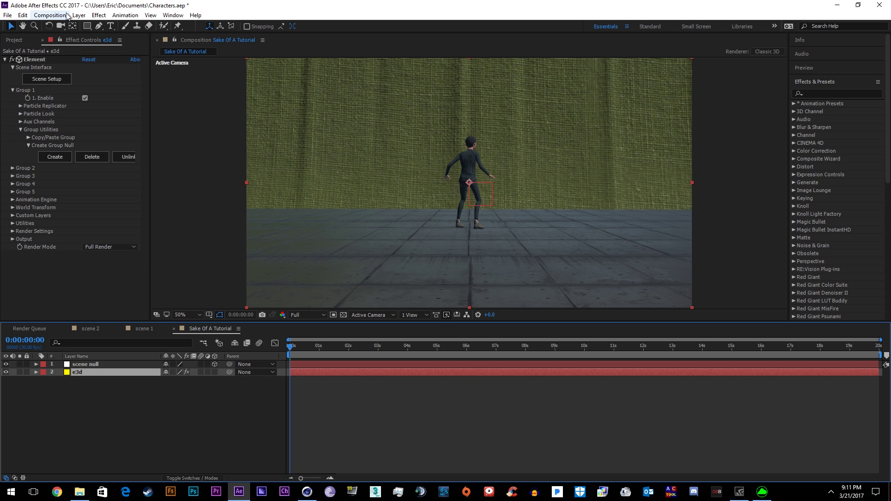
- Add a parallel light named para with pale cream colour and raised intensity, then aim it
left_click(79, 14)
mouse_move(91, 26)
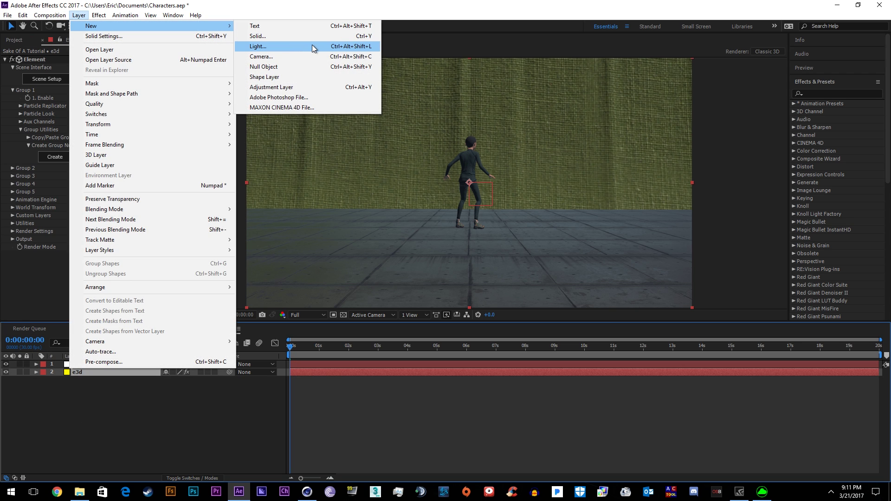
left_click(281, 44)
type("11")
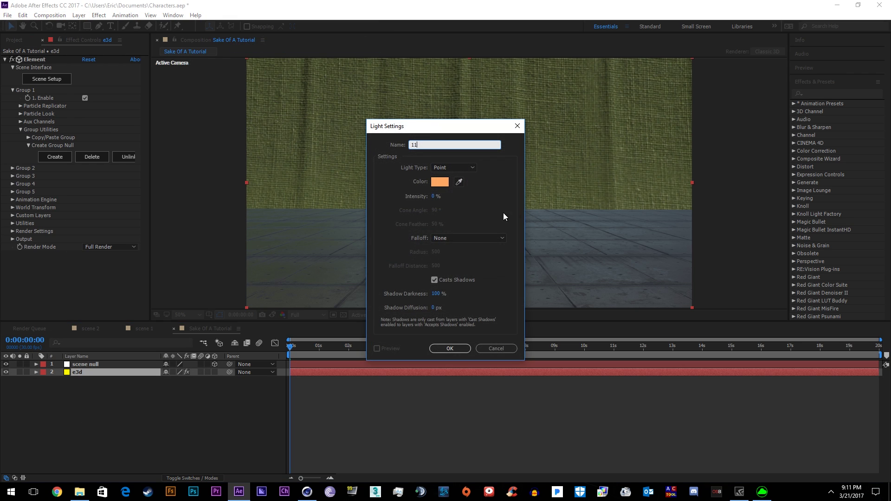
type("11111111111")
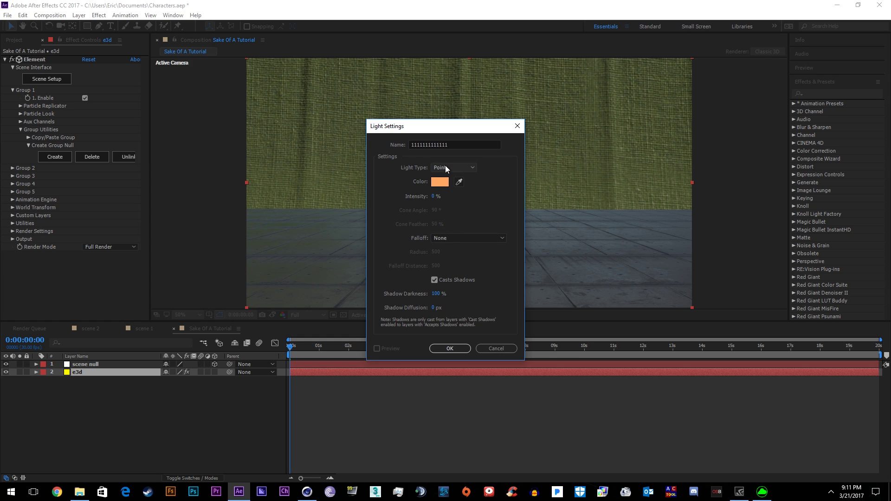
left_click(453, 167)
left_click(464, 180)
key("shift+Tab")
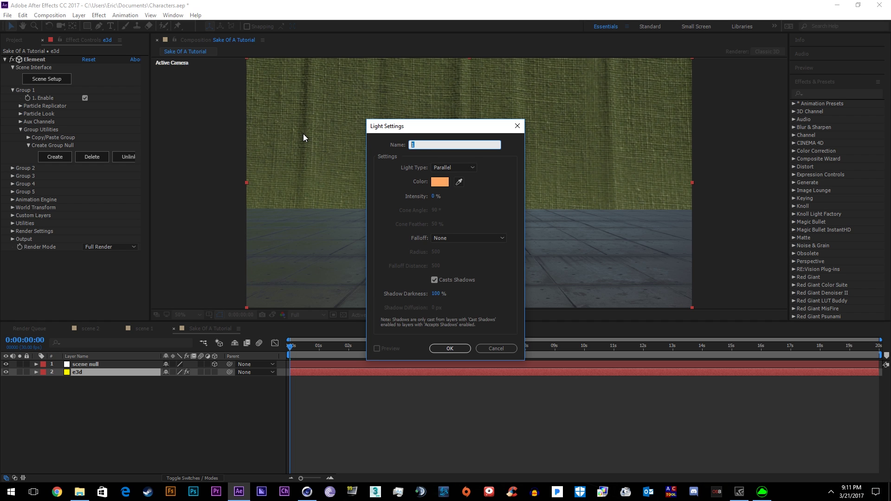
type("para")
left_click_drag(434, 196, 576, 197)
left_click(439, 182)
left_click(366, 255)
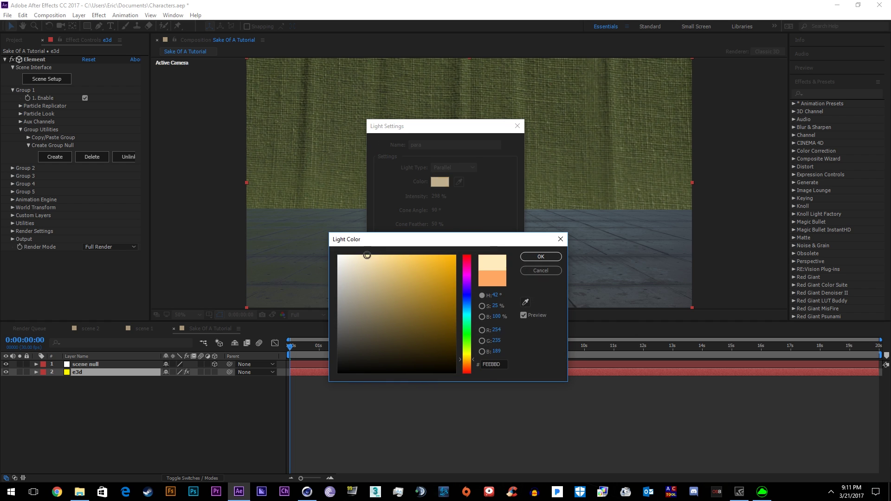
left_click(537, 255)
left_click(450, 348)
left_click_drag(470, 182, 453, 240)
- Tick Enable under the e3d layer's Element Render Settings > Shadows
left_click(85, 365)
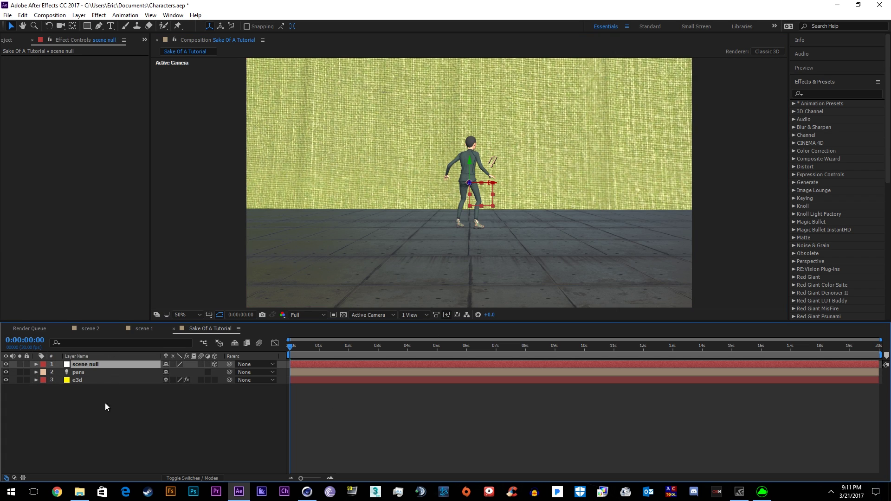
left_click(84, 379)
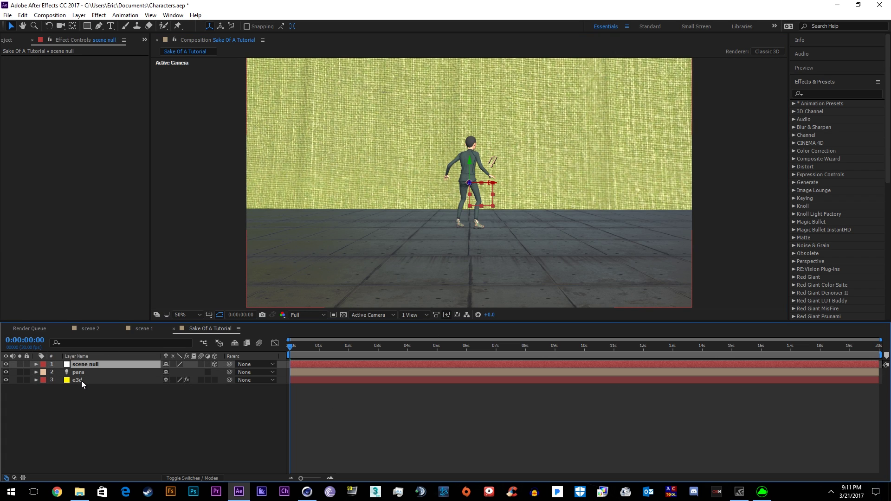
left_click(81, 381)
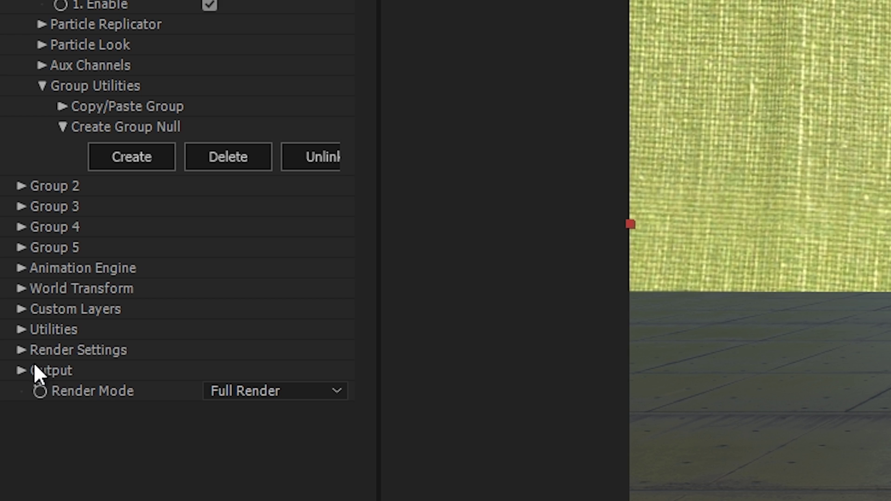
left_click(21, 350)
scroll(154, 301, "down", 3)
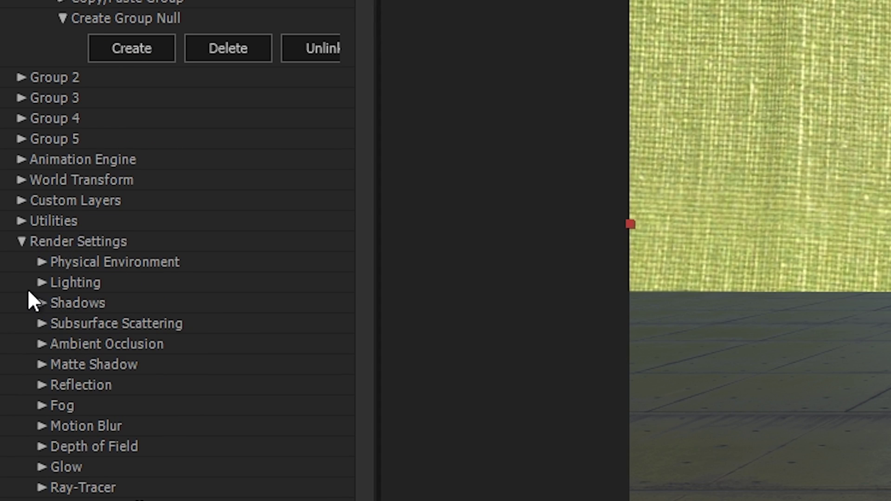
left_click(40, 301)
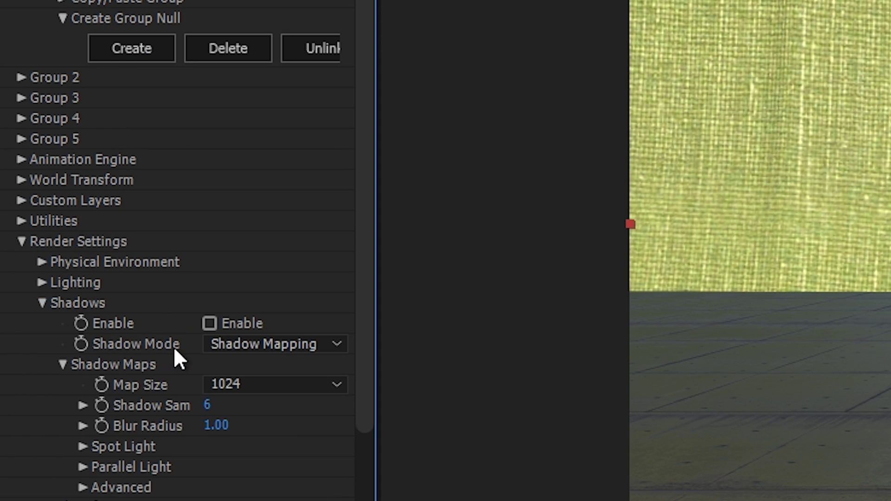
scroll(279, 455, "down", 3)
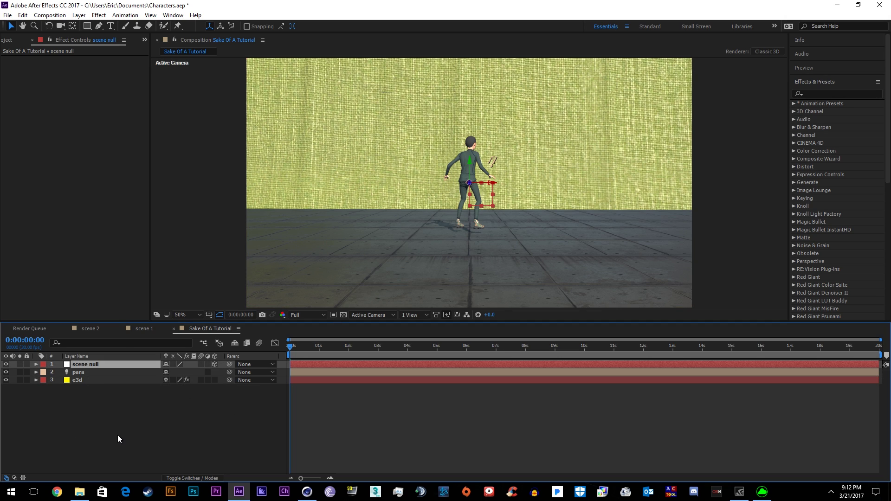
- In Scene Setup, move Null_00000 into a new Group Folder assigned to group 2
left_click(78, 381)
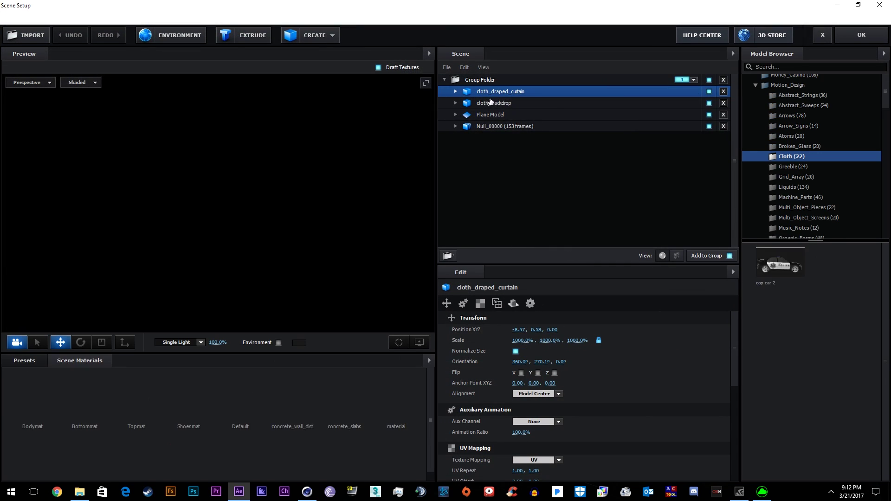
left_click(499, 126)
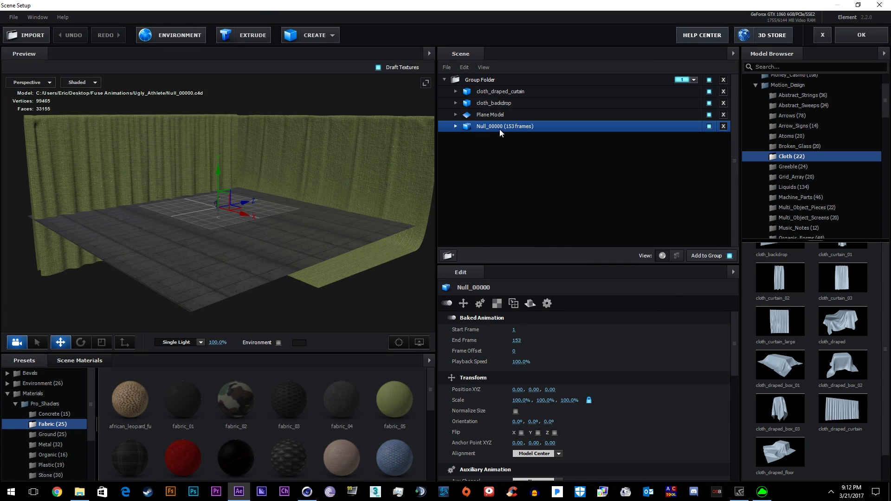
left_click_drag(479, 122, 503, 75)
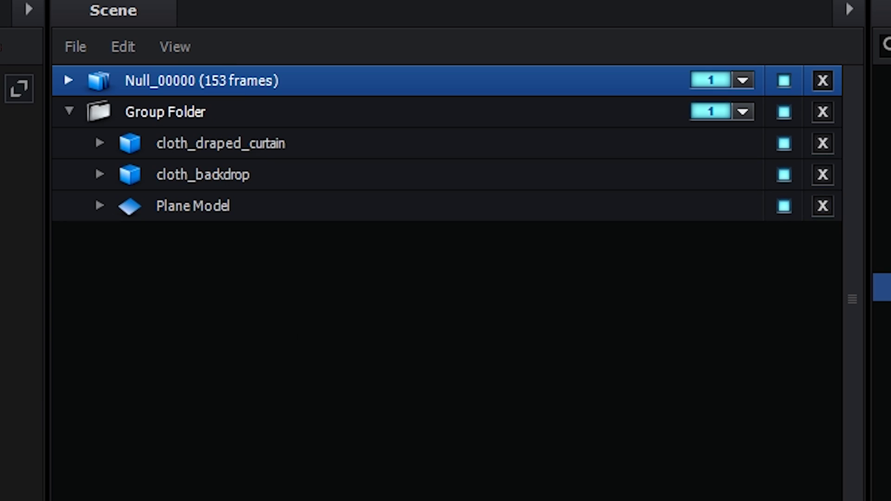
right_click(518, 197)
left_click(583, 196)
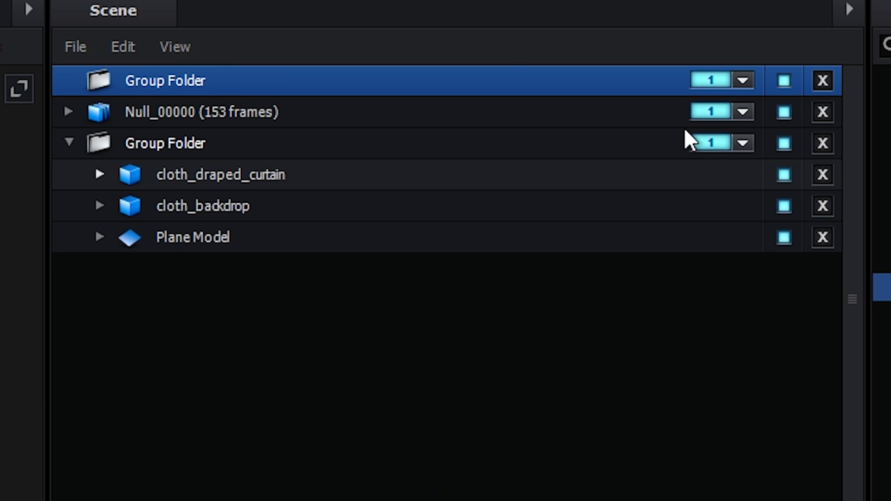
left_click(724, 79)
left_click(762, 117)
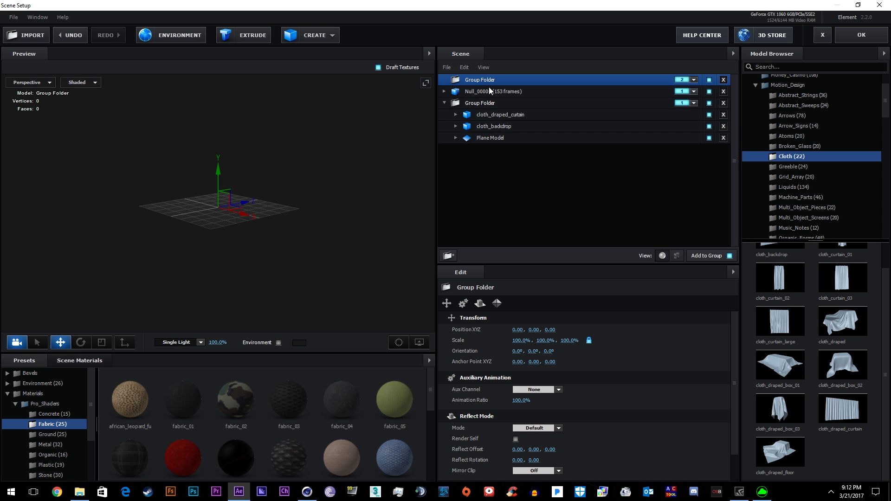
left_click_drag(189, 102, 197, 82)
left_click_drag(491, 80, 491, 80)
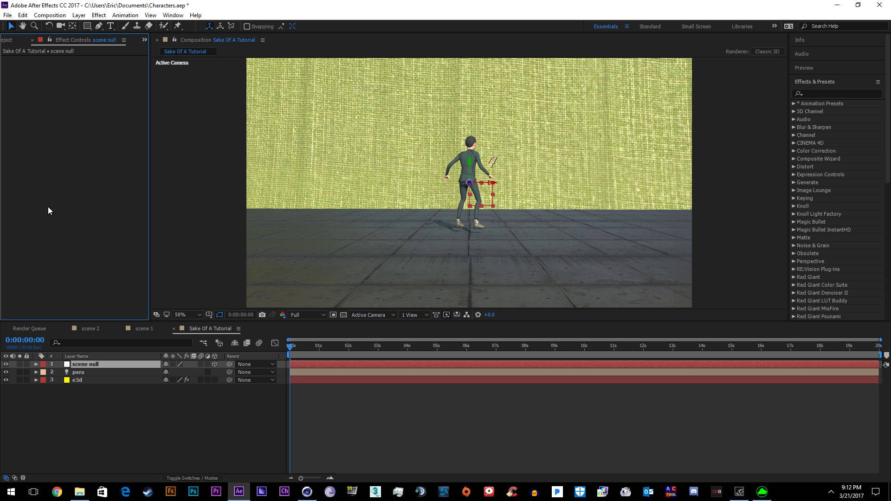
- Create a Group 2 null from e3d's Group Utilities and rename it 'Character null'
left_click(79, 381)
left_click(28, 224)
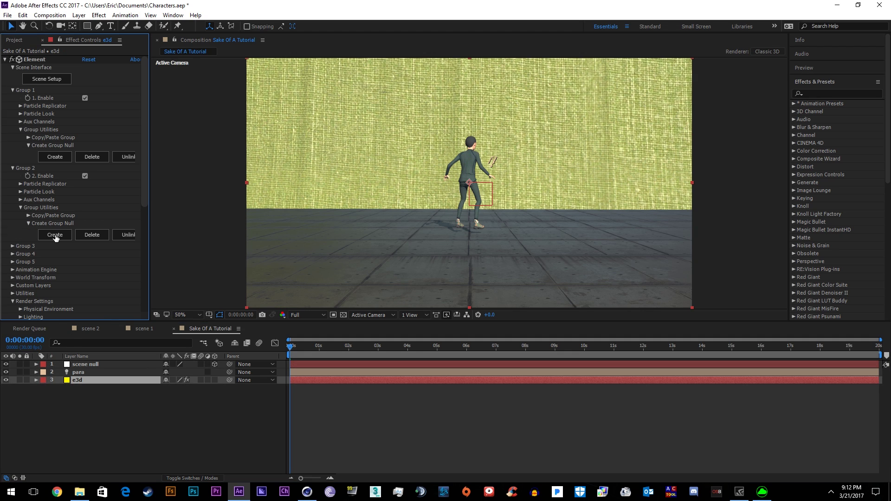
left_click(55, 236)
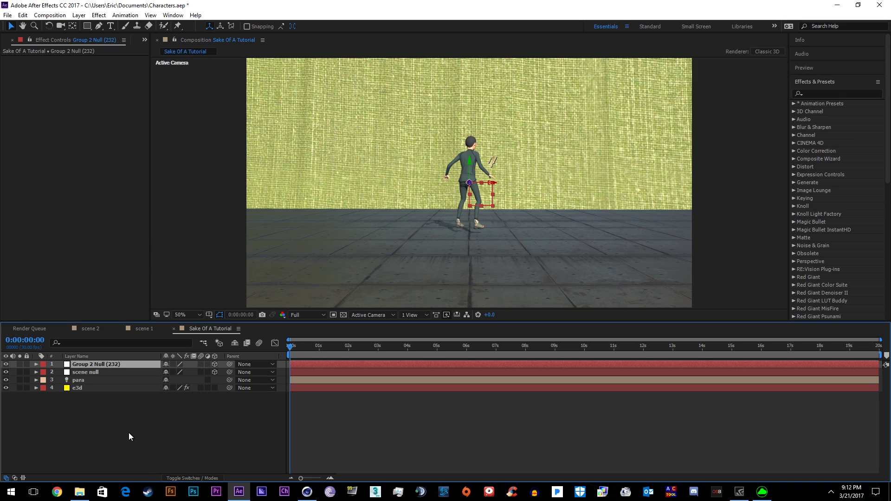
key("Return")
type("Charact")
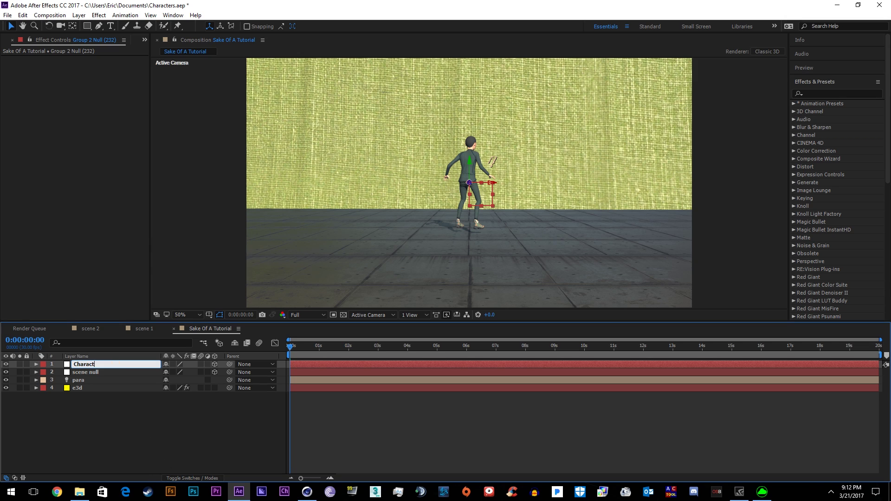
type("er null")
key("Return")
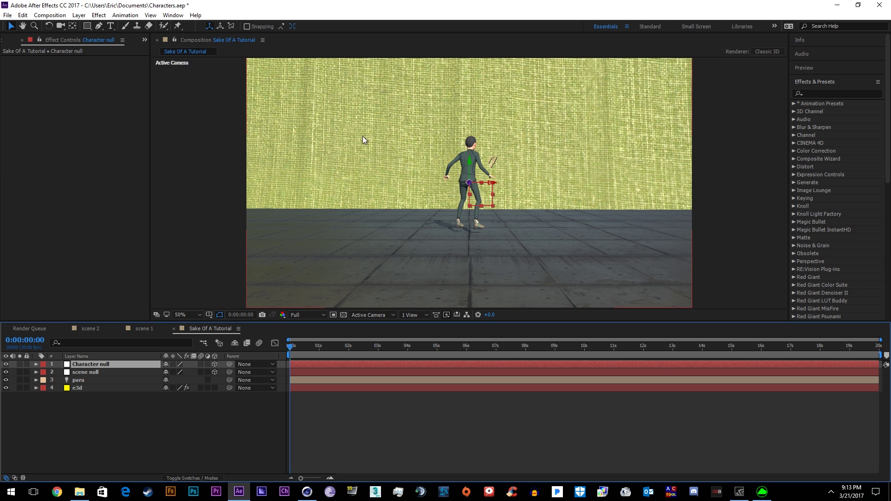
- Re-aim the para light's target further to the right while scrubbing the animation
left_click(113, 389)
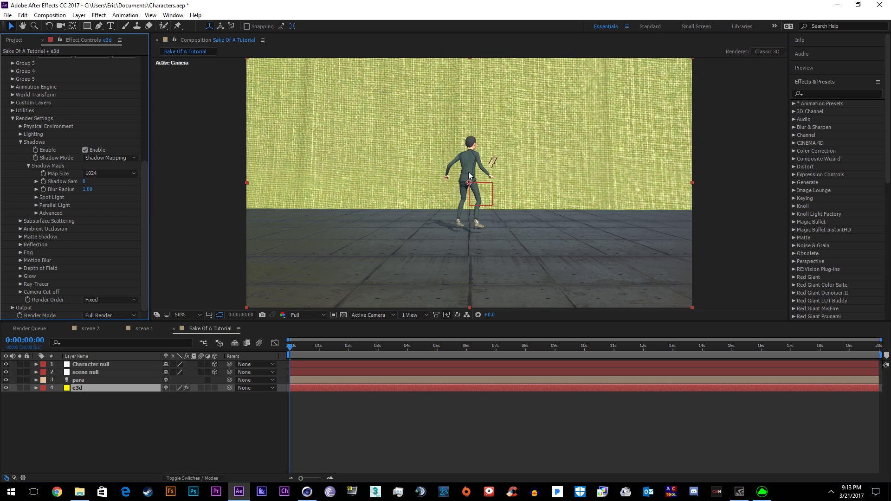
left_click_drag(392, 346, 406, 346)
left_click(79, 15)
left_click(410, 245)
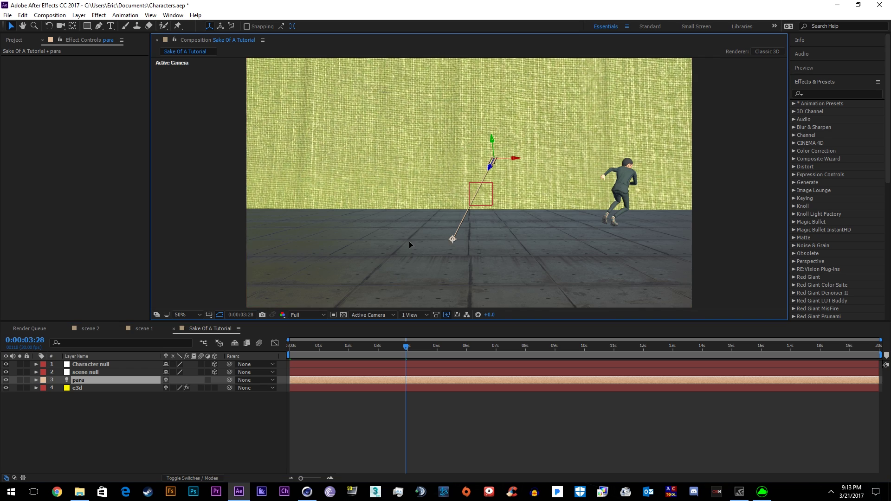
left_click_drag(452, 239, 574, 225)
left_click_drag(386, 348, 340, 347)
key("t")
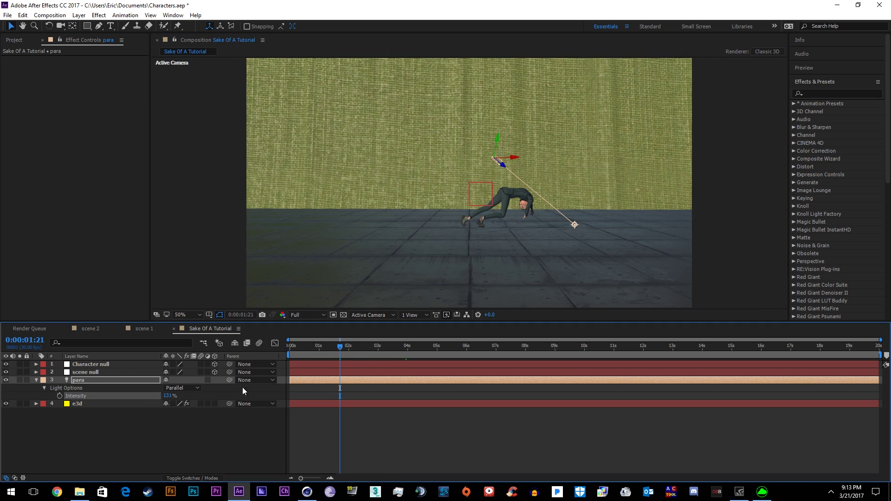
left_click(36, 380)
- Add a camera layer named 'camera' using the 35mm lens preset
left_click(79, 15)
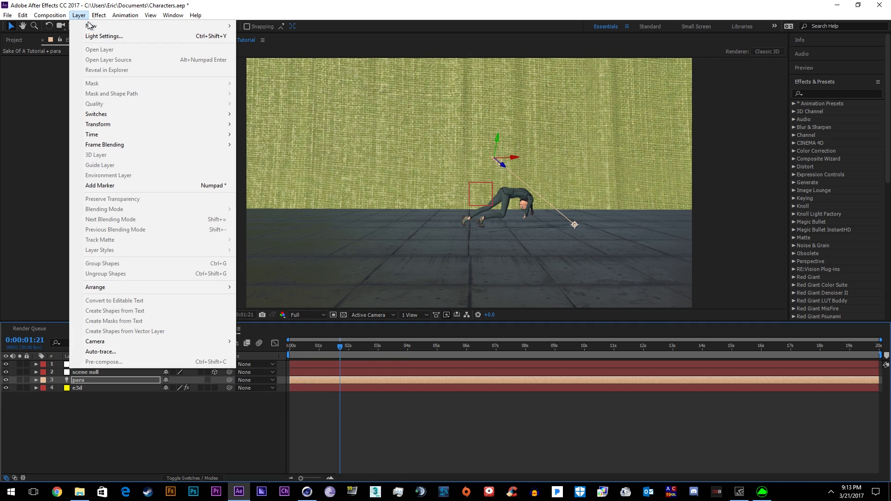
mouse_move(119, 27)
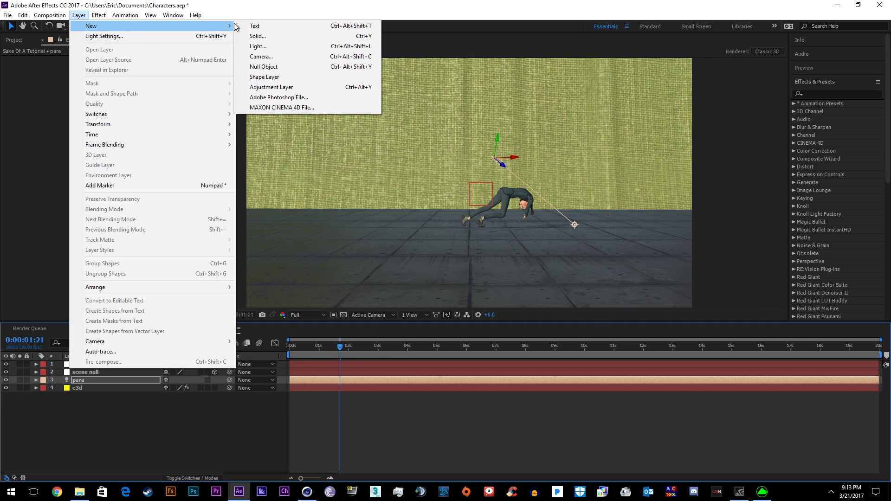
left_click(291, 54)
type("1111111111111111")
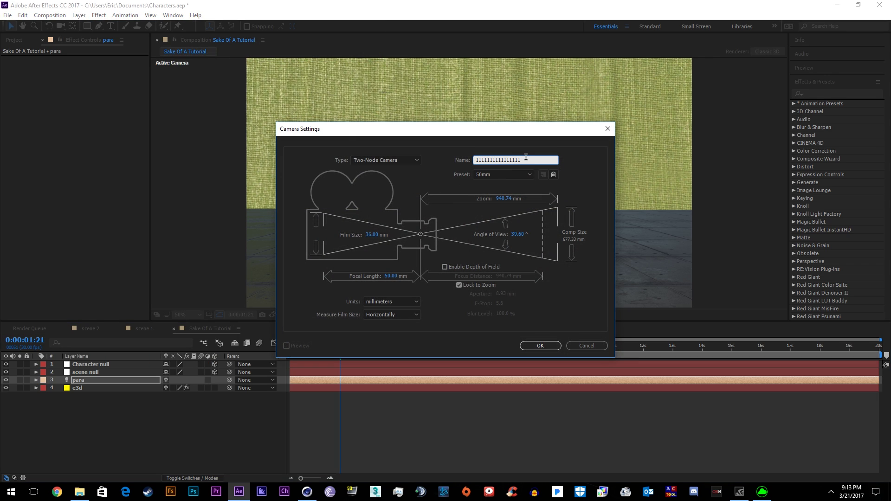
type("camera")
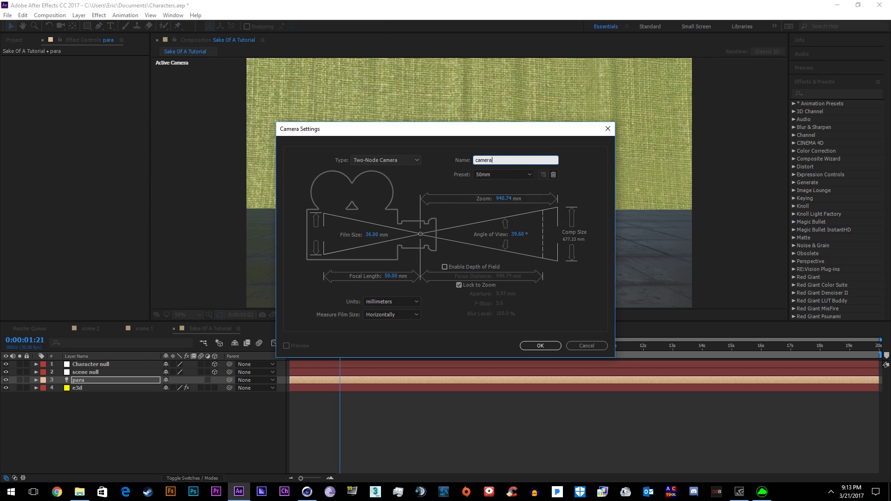
left_click(522, 175)
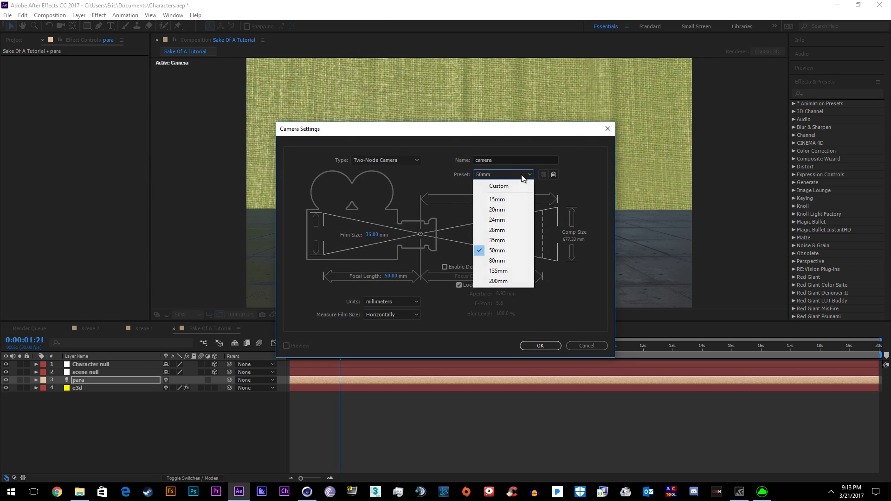
left_click(497, 241)
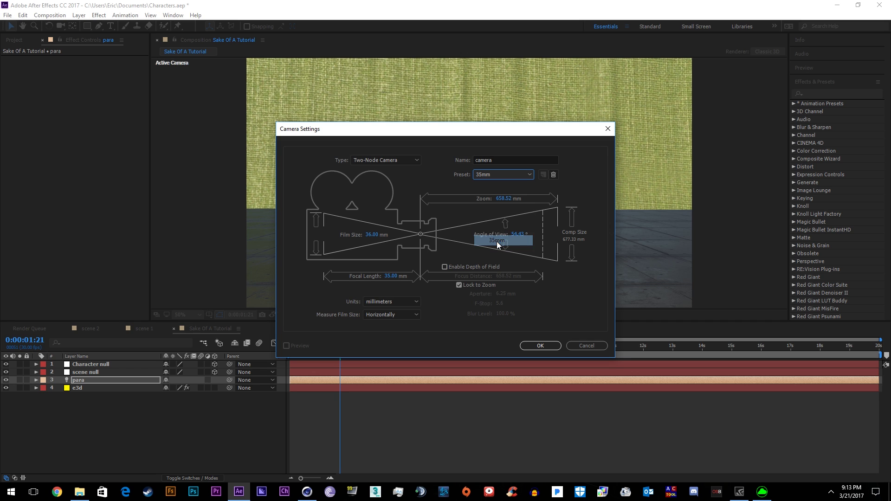
left_click(541, 346)
left_click(424, 346)
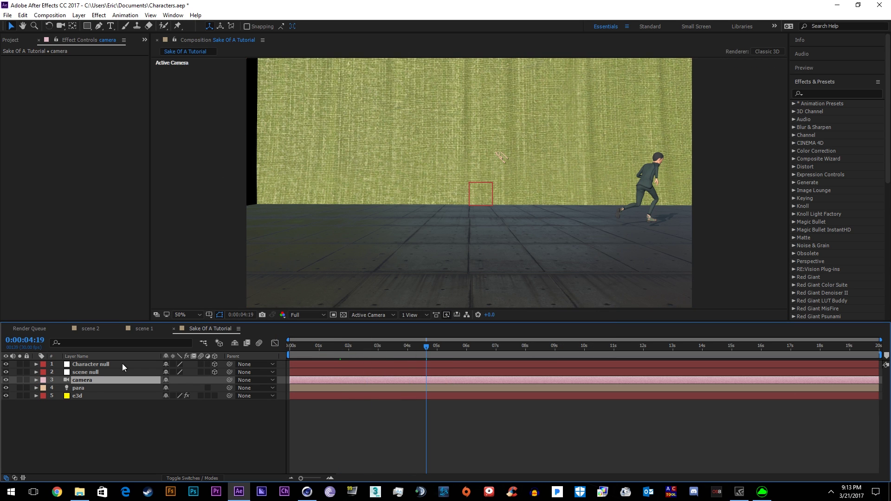
left_click(99, 371)
left_click(295, 346)
- Preview the animation and orbit the camera until the character faces forward
left_click(302, 396)
key("space")
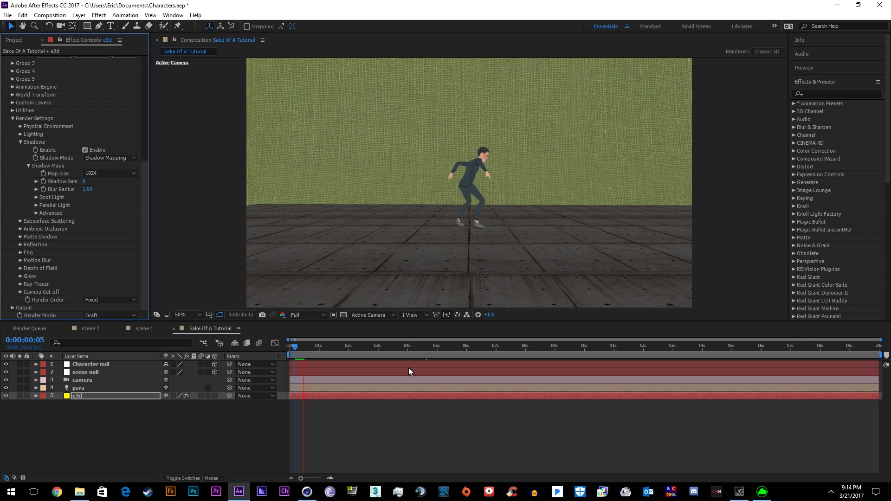
left_click(400, 380)
left_click(60, 26)
left_click_drag(441, 209, 501, 272)
- Expand e3d's Group 2 Particle Look > Baked Animation properties
left_click(427, 346)
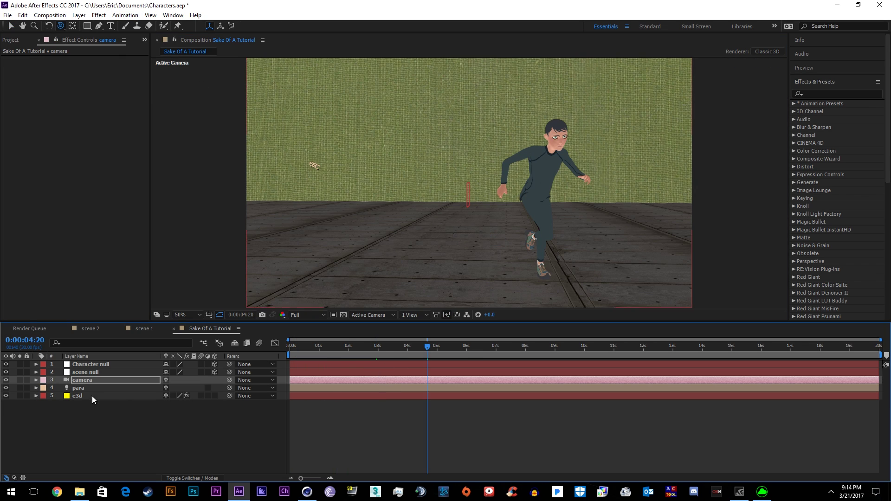
left_click(92, 396)
left_click(90, 365)
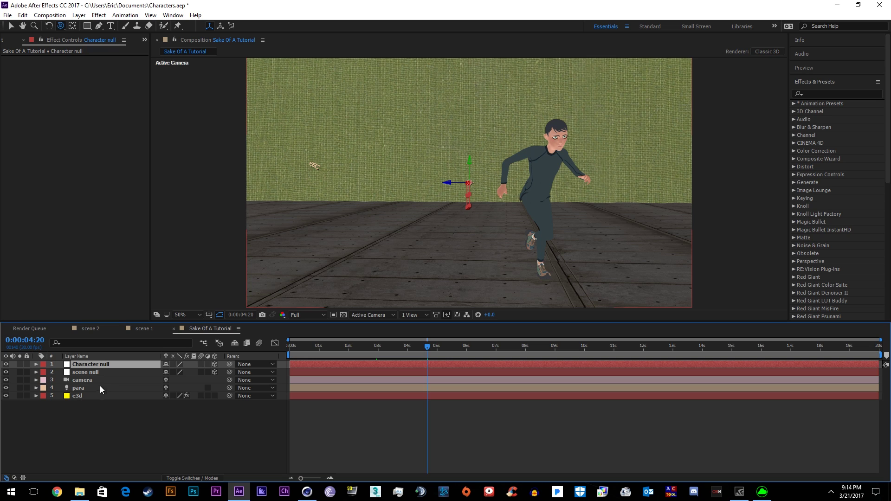
left_click(76, 396)
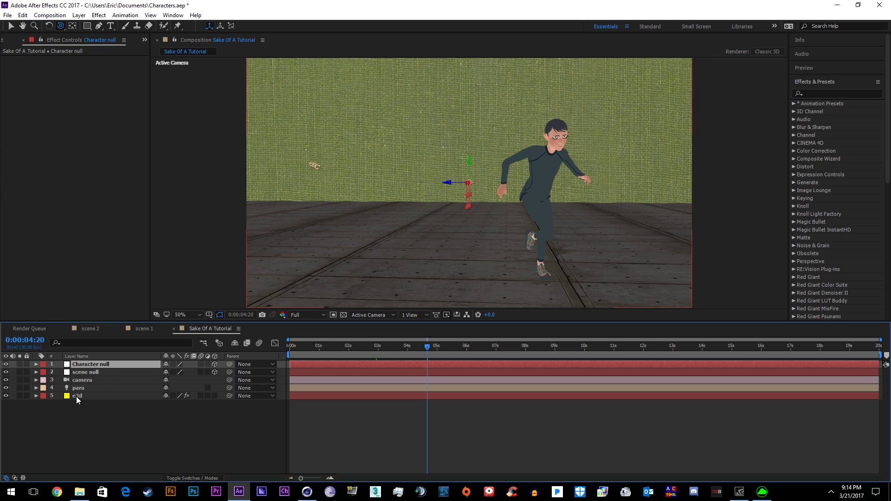
left_click(76, 396)
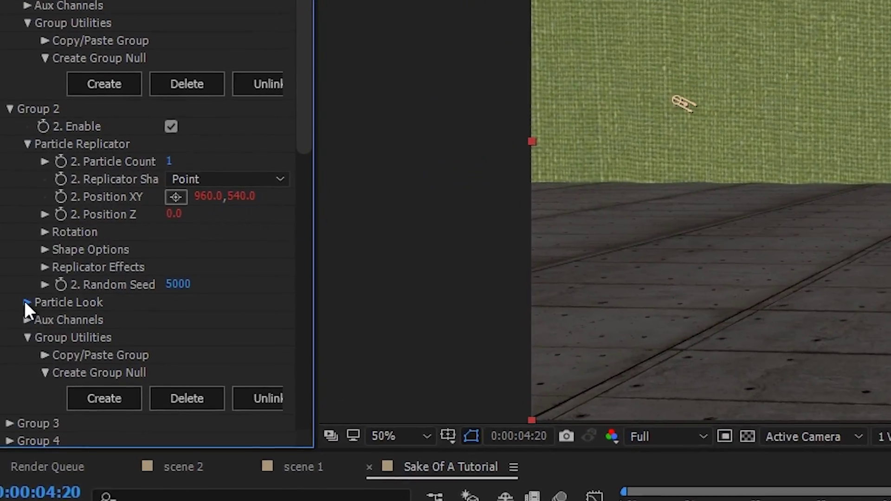
left_click(26, 303)
scroll(28, 315, "down", 5)
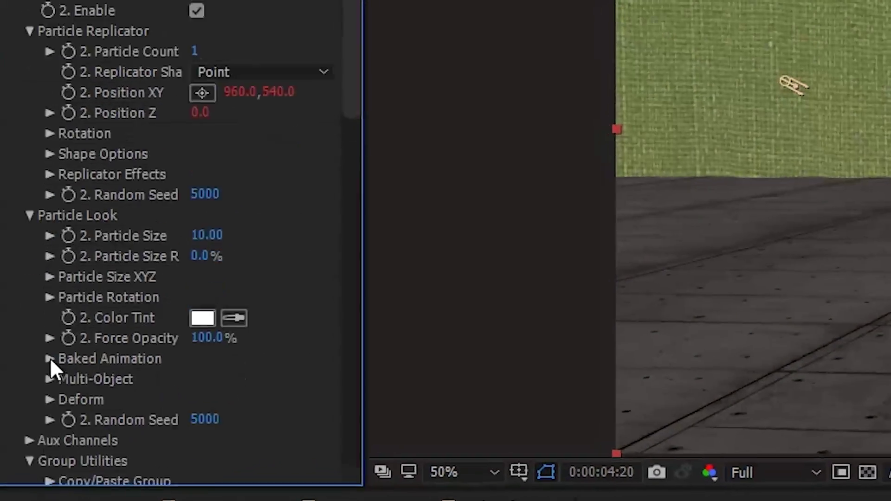
left_click(53, 256)
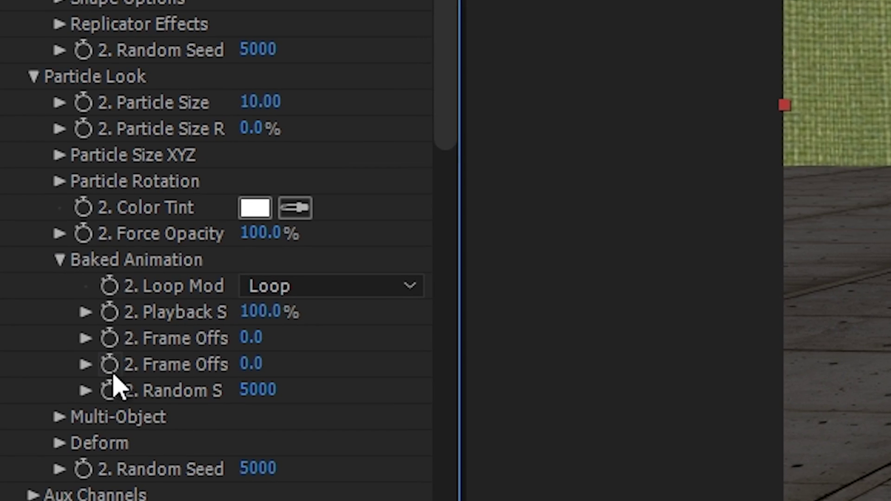
- Set the Baked Animation Playback Speed to 200%, then change it to 50%
left_click(263, 314)
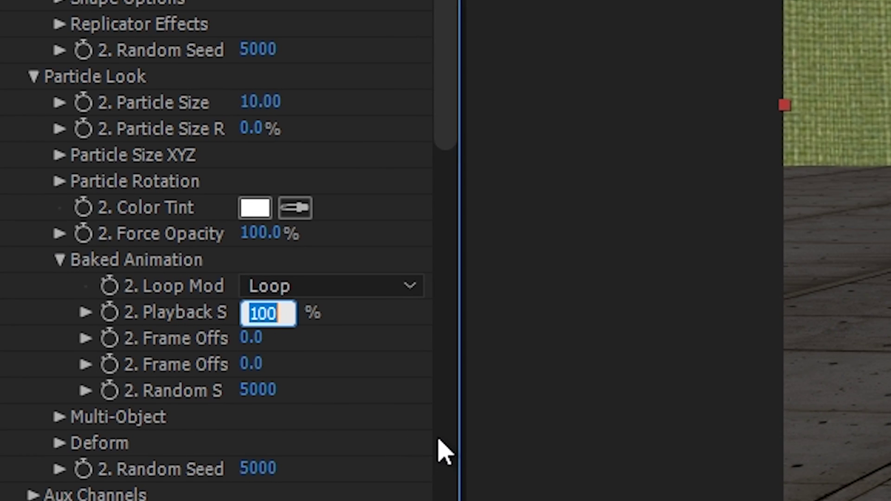
type("2")
key("Return")
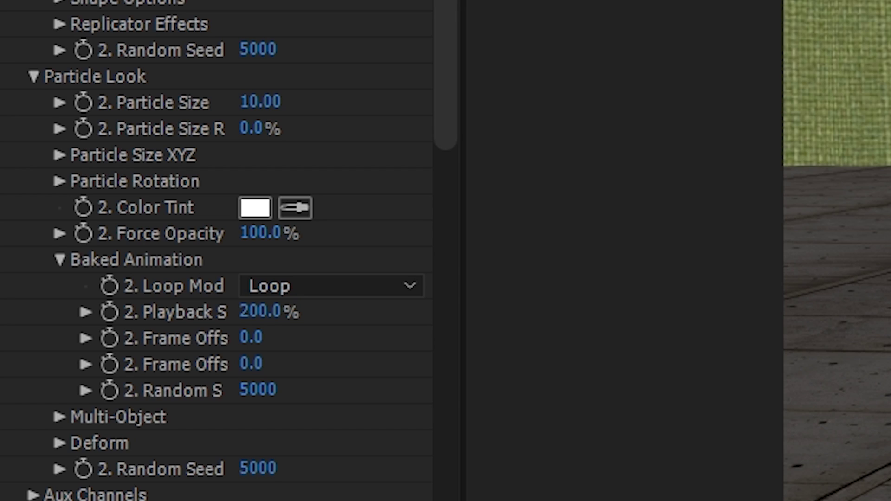
left_click(260, 310)
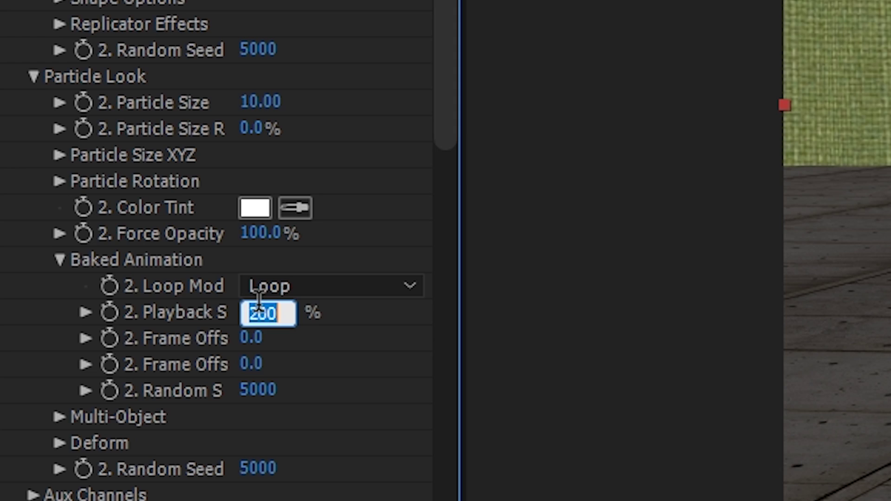
type("50")
key("Return")
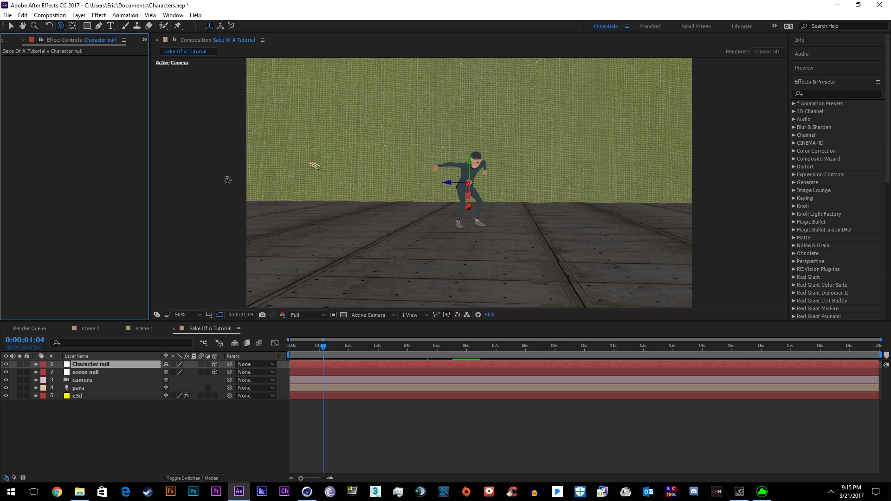
- Play and stop a preview of the slowed walk, then select the camera layer
left_click(323, 344)
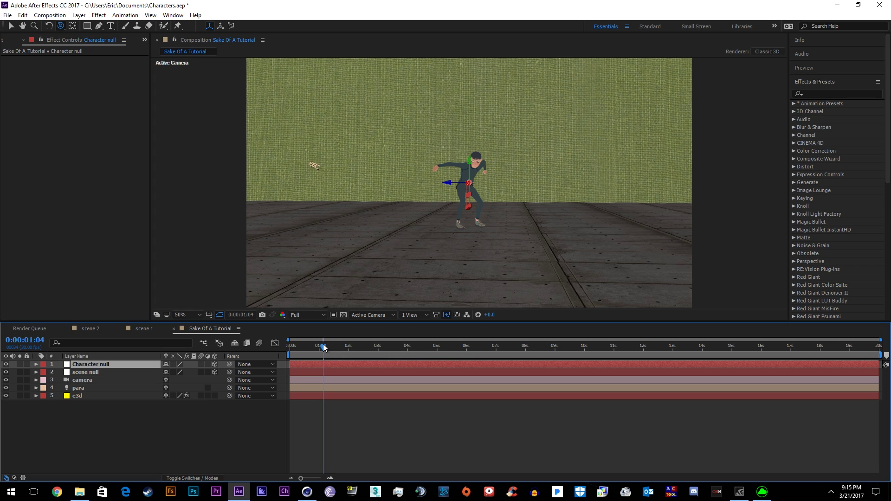
key("space")
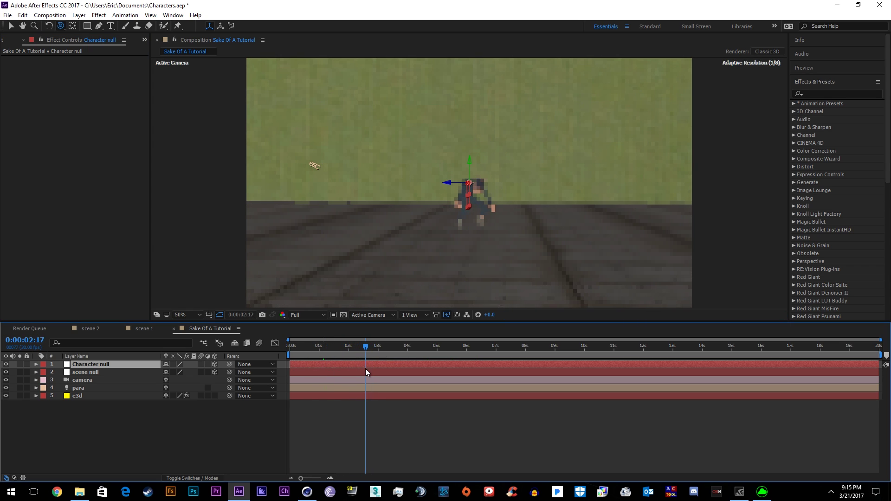
key("space")
key("space")
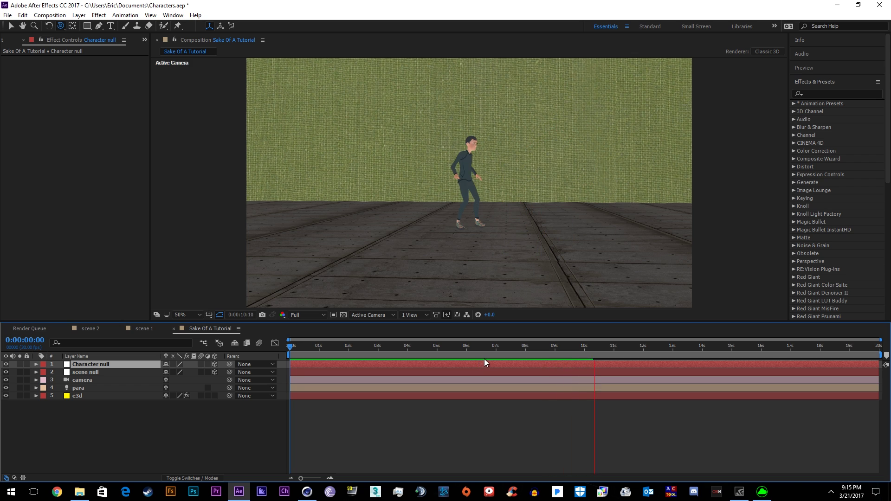
left_click(303, 380)
- Keyframe the camera Zoom at 0s and near 10s to push in, then preview
key("a")
key("a")
left_click(59, 375)
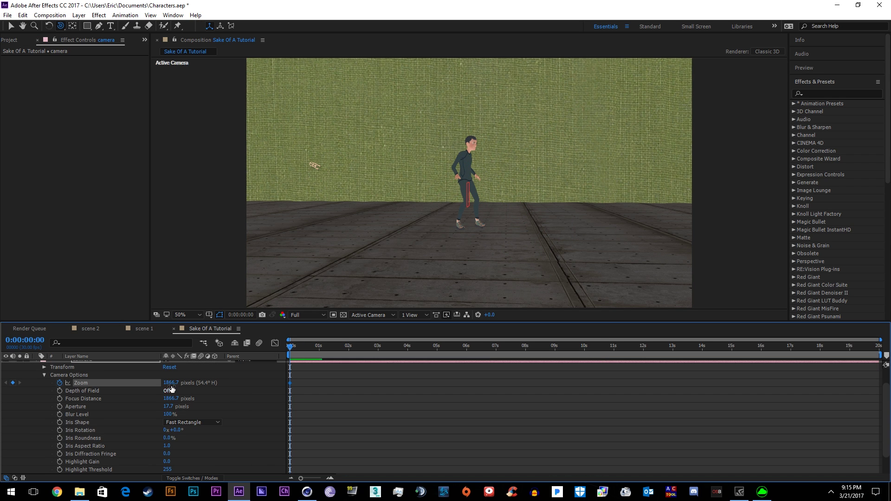
left_click_drag(171, 375, 195, 375)
left_click_drag(290, 348, 583, 358)
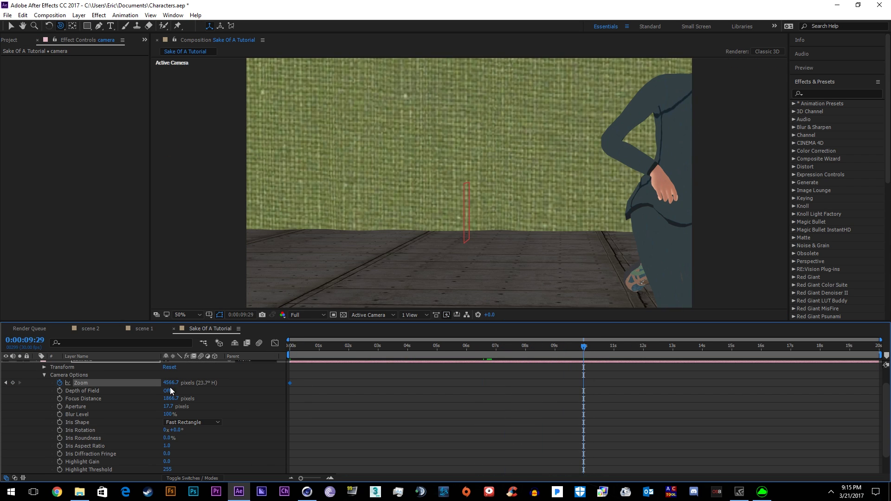
left_click_drag(170, 383, 113, 408)
key("space")
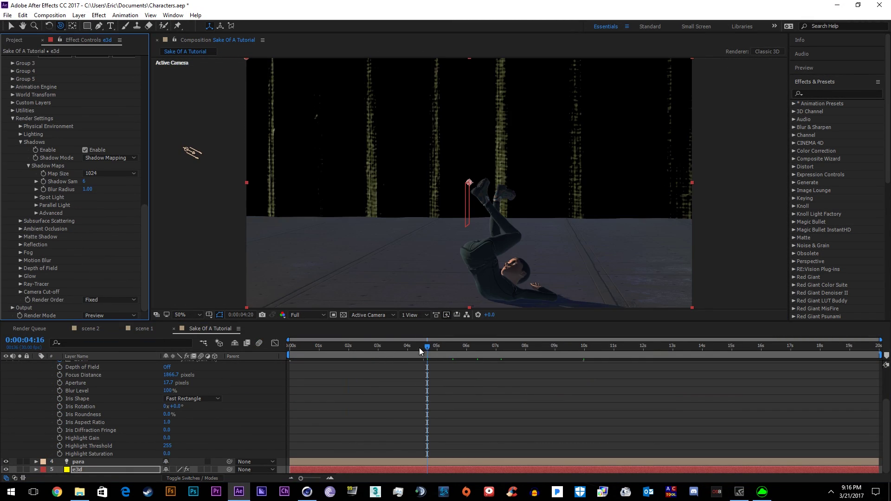
left_click_drag(419, 347, 349, 355)
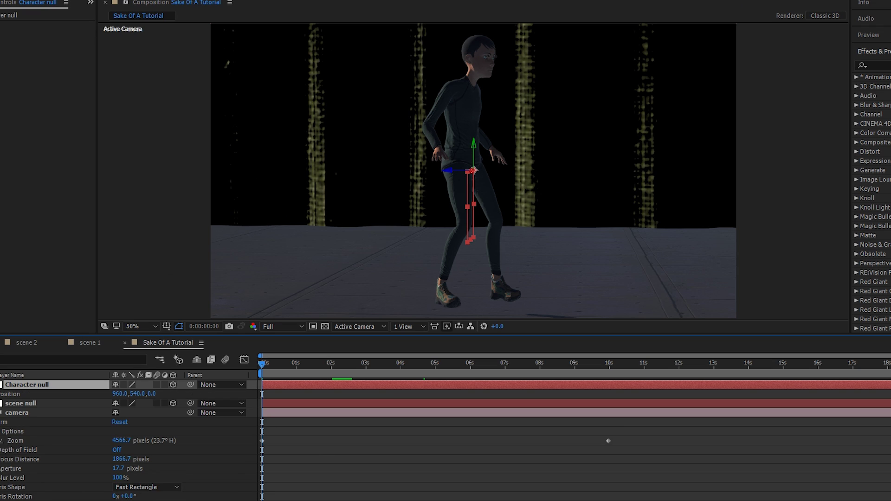
- Keyframe the Character null's Position at the start, raised near 4:22 and lowered at 6:03, then preview
left_click_drag(135, 394, 144, 394)
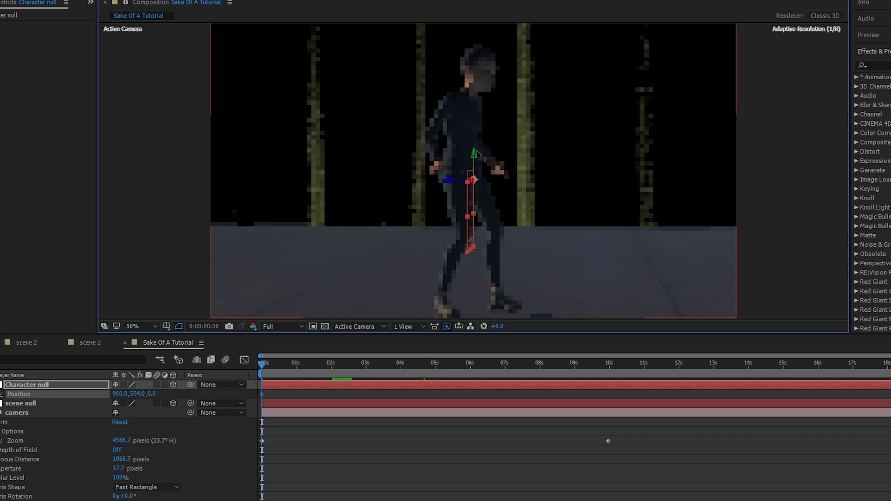
key("comma")
left_click(367, 369)
left_click_drag(369, 374, 427, 369)
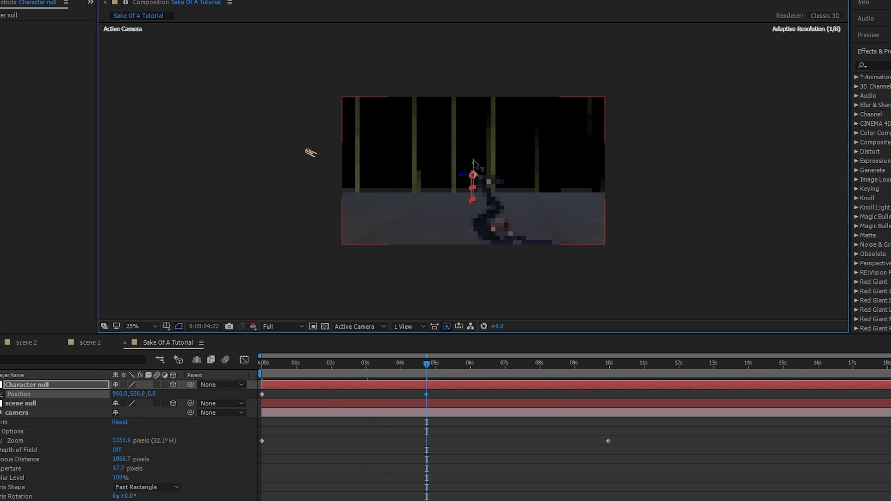
left_click_drag(483, 185, 483, 177)
left_click_drag(426, 364, 474, 364)
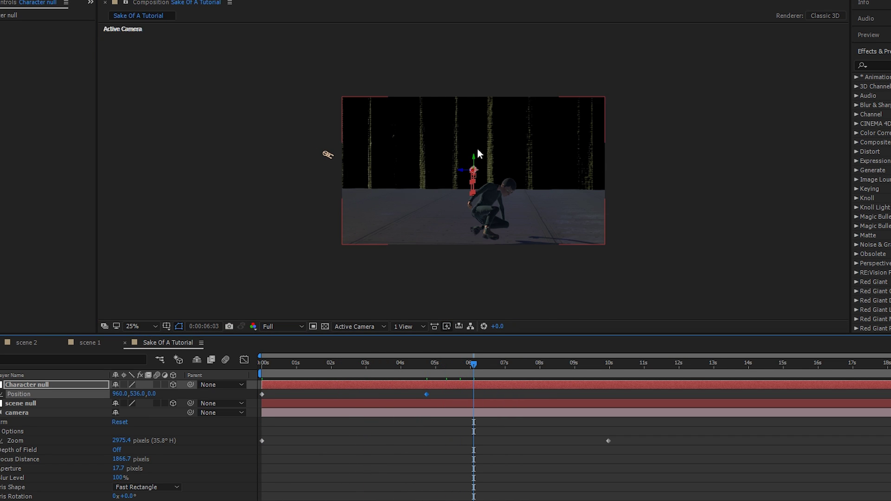
left_click_drag(479, 153, 488, 182)
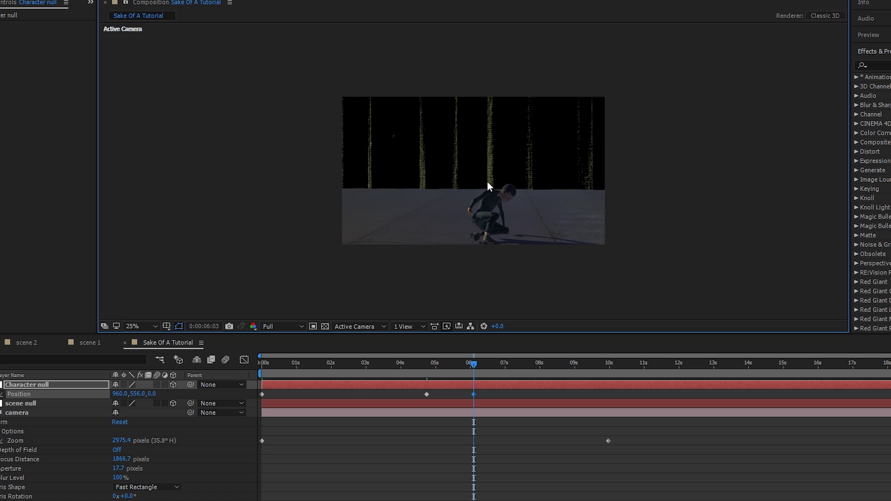
key("period")
key("space")
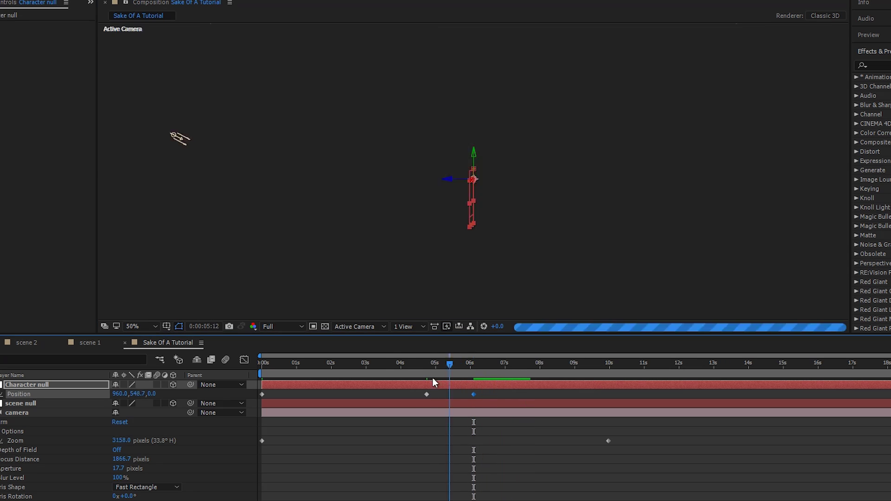
- Add Character null Position keyframes at 2:04 and 5:14 and check the pose
left_click_drag(432, 371, 311, 417)
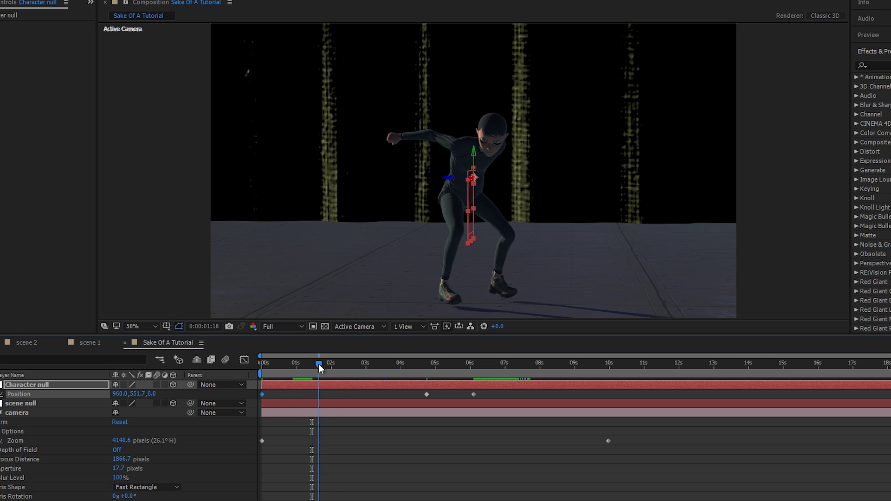
left_click_drag(318, 364, 367, 395)
key("ctrl+v")
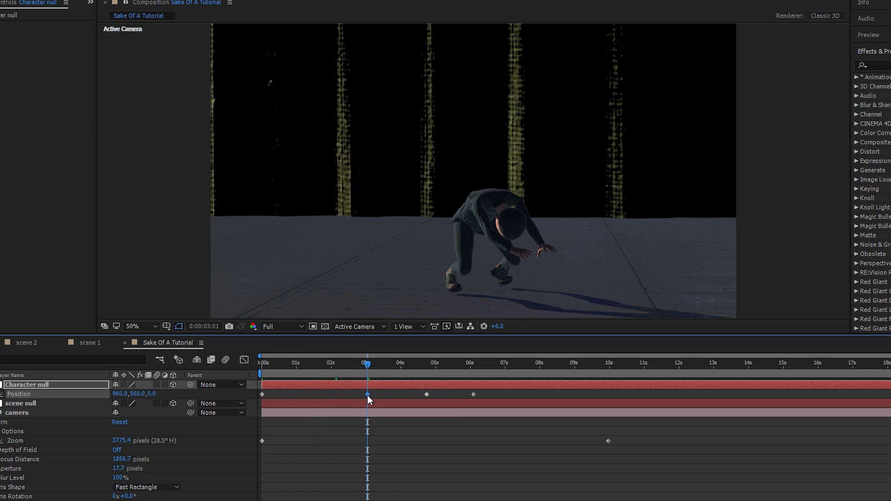
key("space")
left_click(339, 369)
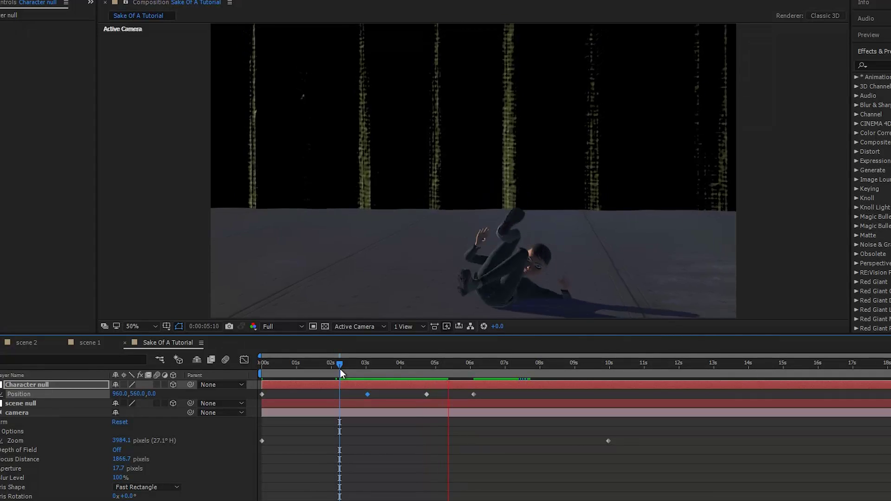
left_click_drag(340, 369, 451, 367)
key("alt+shift+p")
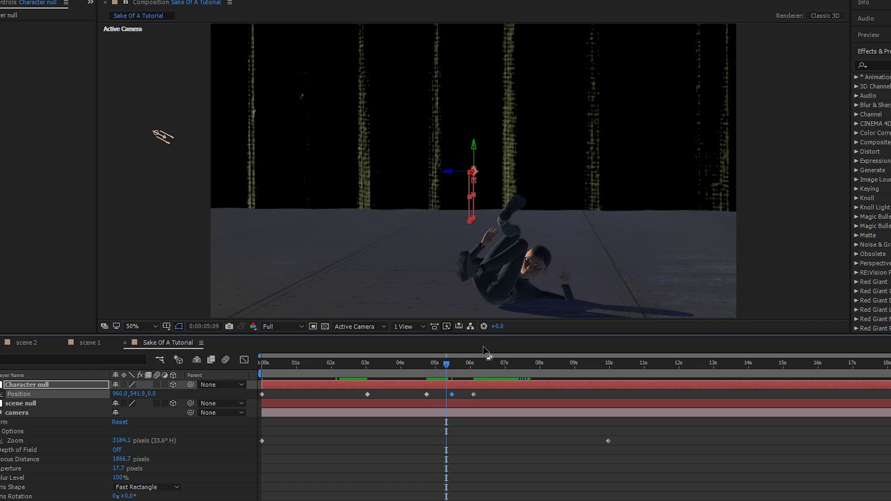
key("Page_Up")
key("Page_Up")
key("Page_Up")
key("Page_Up")
key("Page_Up")
key("Page_Up")
key("Page_Up")
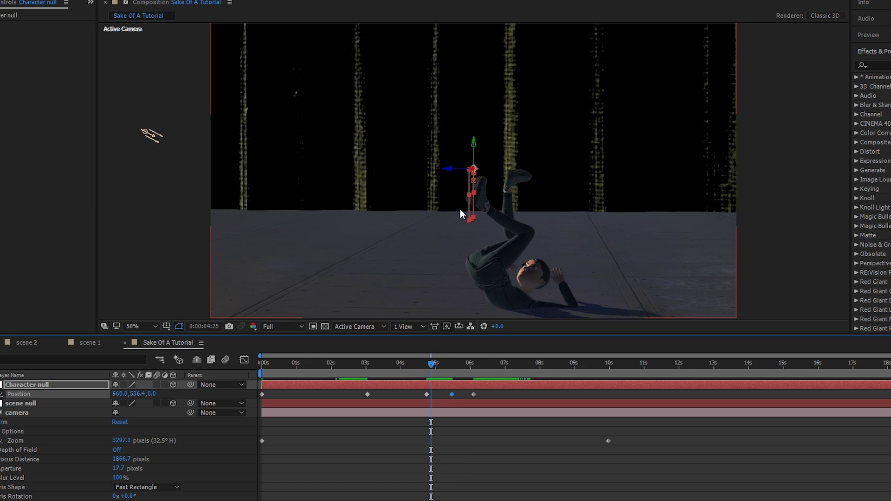
key("k")
- Inspect the scene from Custom View 1, then return to the active camera view
left_click(408, 326)
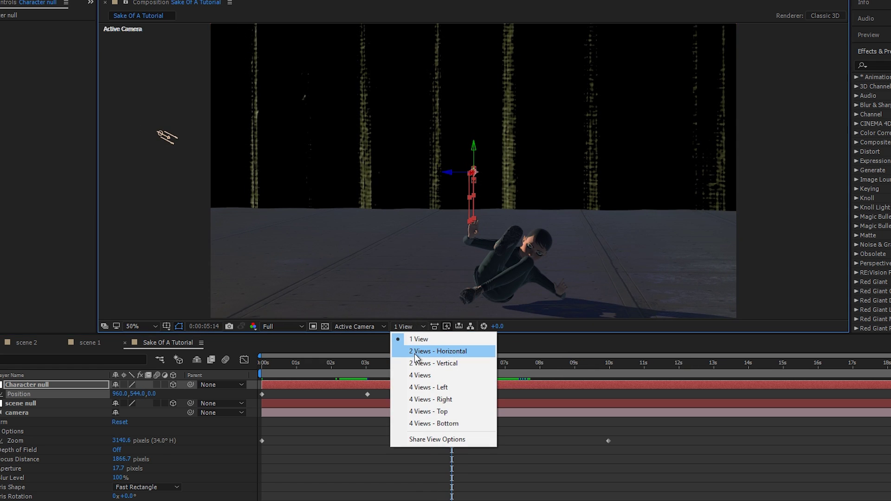
left_click(360, 326)
left_click(369, 447)
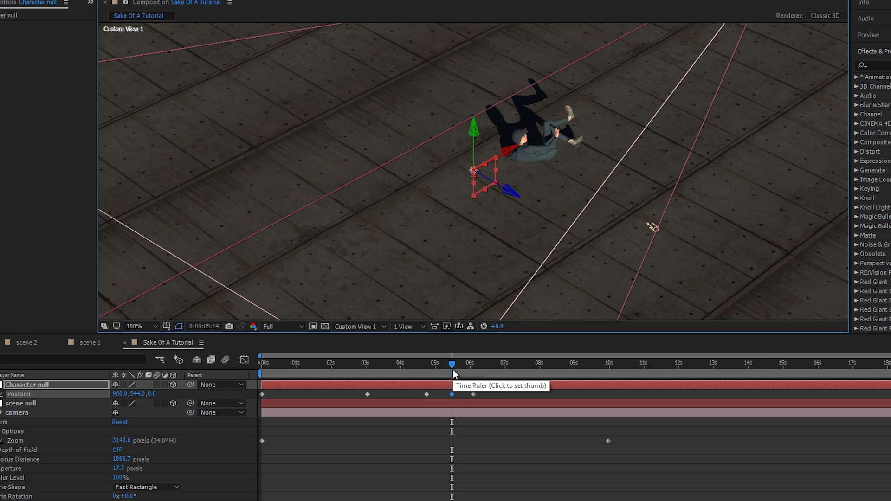
key("F12")
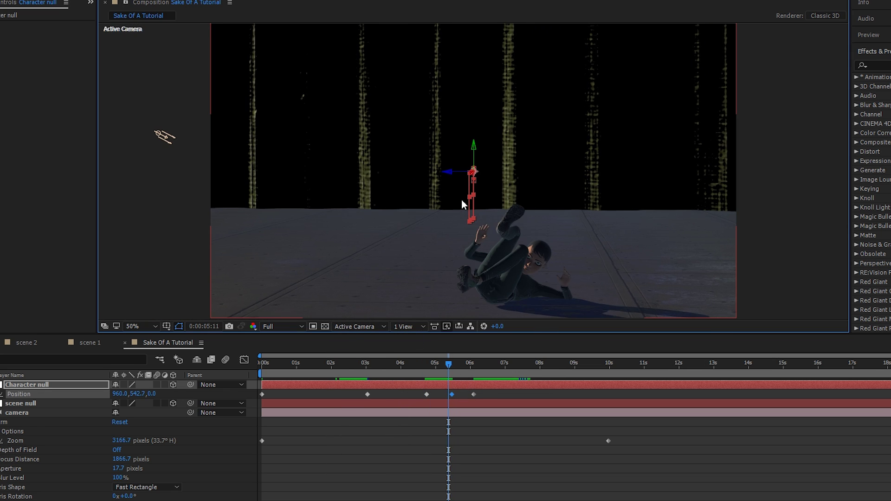
- Raise the Character null at 05:05 to Y 520.2, stepping nearby frames to check the pose
key("Page_Up")
key("Page_Up")
key("Page_Up")
key("Page_Up")
key("Page_Up")
key("Page_Up")
key("Page_Up")
key("Page_Up")
key("Page_Up")
left_click_drag(474, 163, 475, 156)
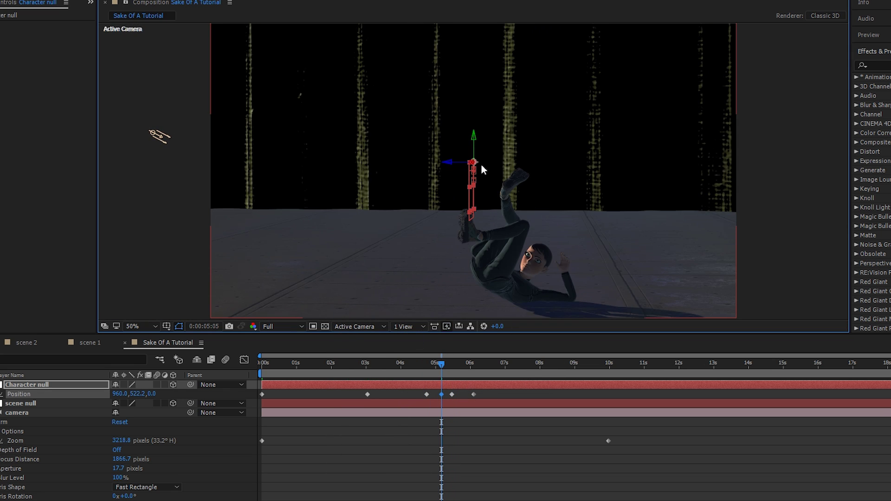
key("Page_Up")
key("Page_Up")
key("Page_Up")
key("Page_Up")
key("Page_Up")
key("Page_Up")
key("Page_Up")
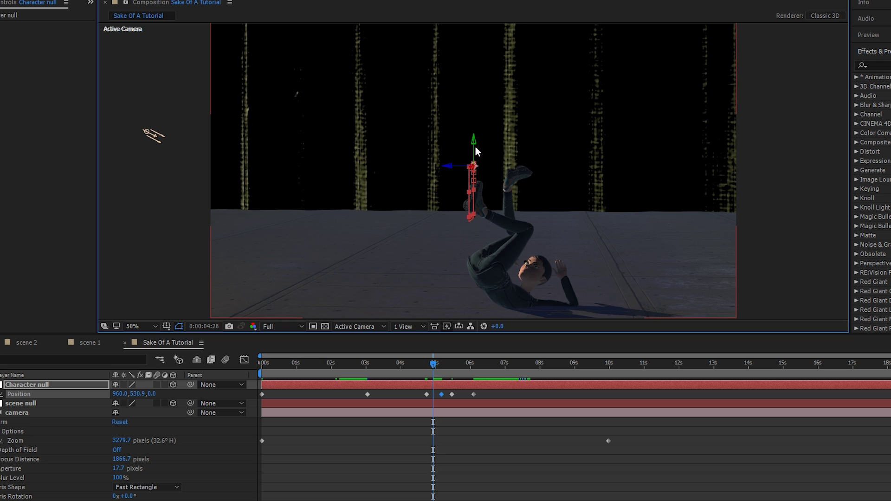
key("Page_Up")
key("Page_Up")
key("Page_Up")
key("Page_Up")
key("Page_Up")
key("Page_Up")
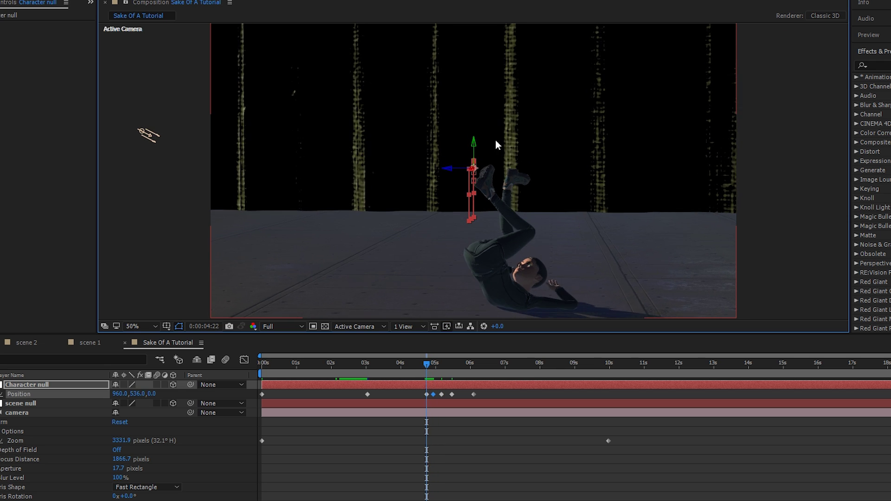
key("Page_Down")
key("Page_Down")
key("Page_Down")
key("Page_Down")
key("Page_Down")
key("Page_Down")
key("Page_Down")
key("Page_Down")
key("Page_Down")
key("Page_Down")
key("Page_Down")
key("Page_Down")
key("Page_Down")
key("Page_Down")
key("Page_Down")
key("Page_Down")
key("Page_Down")
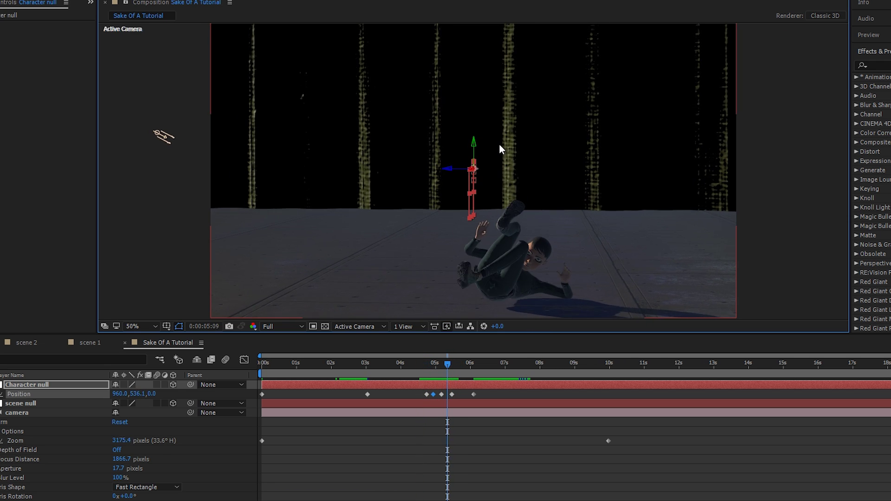
key("Page_Up")
key("Page_Up")
key("Page_Up")
key("Page_Up")
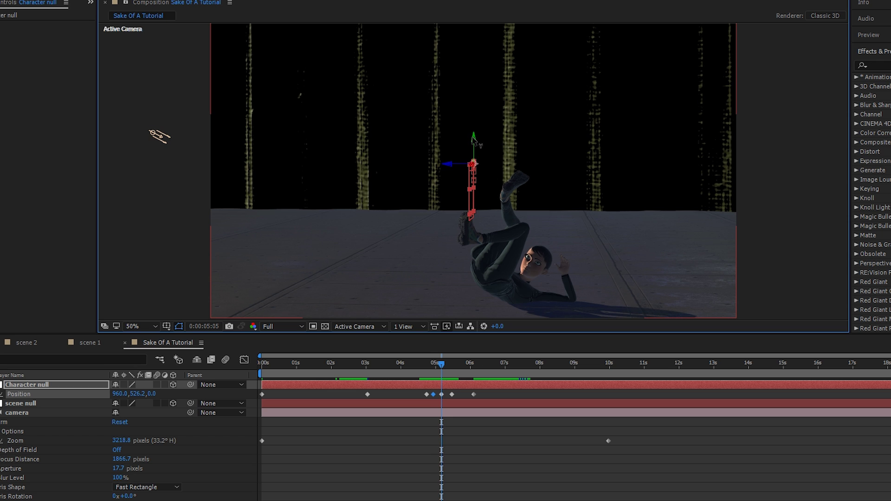
left_click_drag(476, 140, 478, 138)
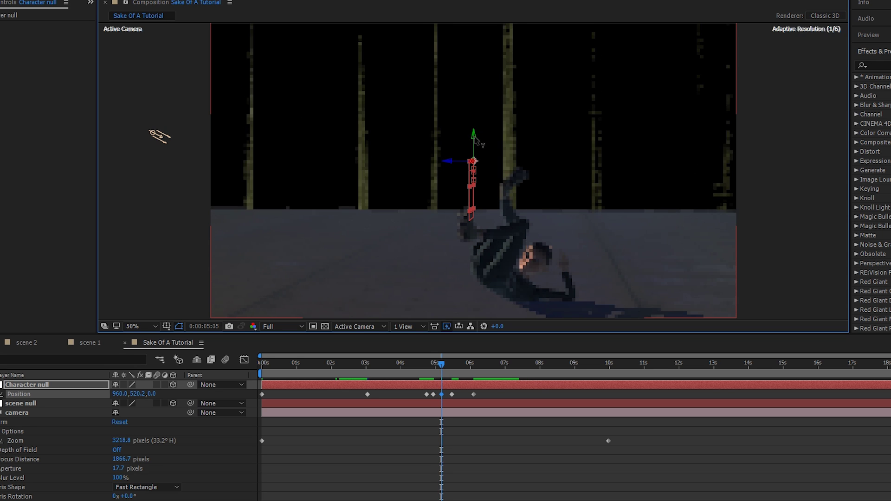
- Preview the fall again from around the three-second mark
key("space")
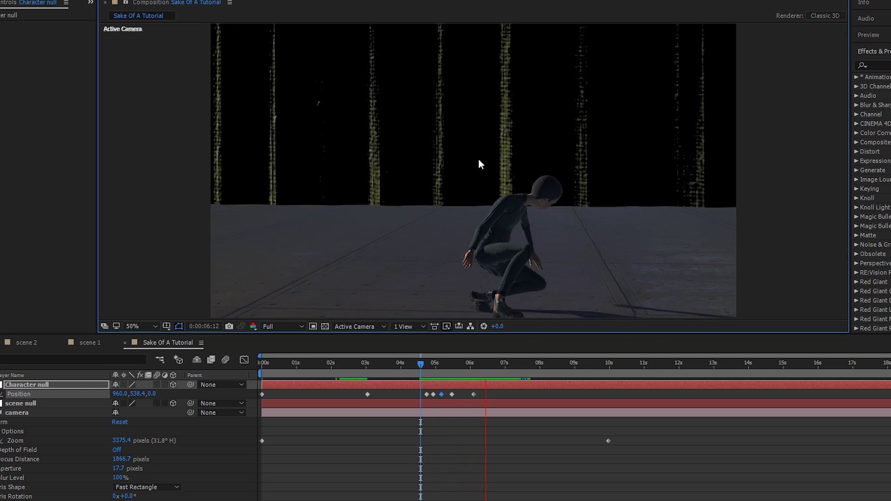
left_click_drag(421, 364, 367, 366)
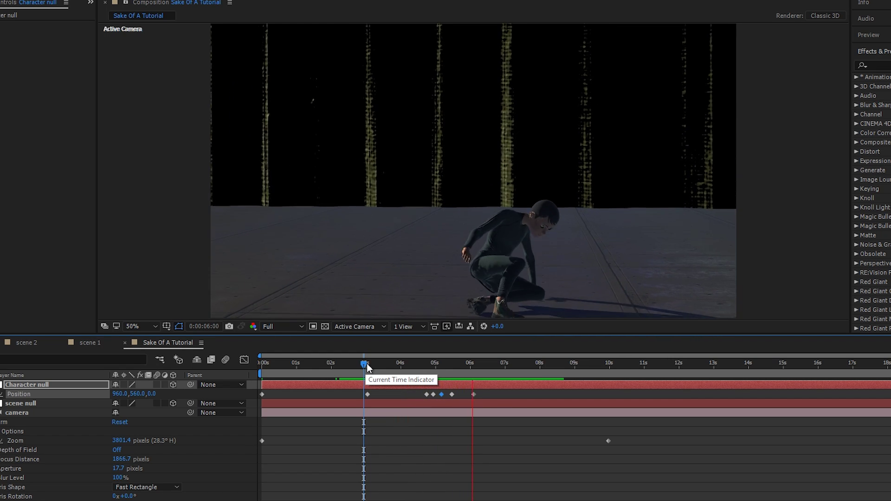
key("space")
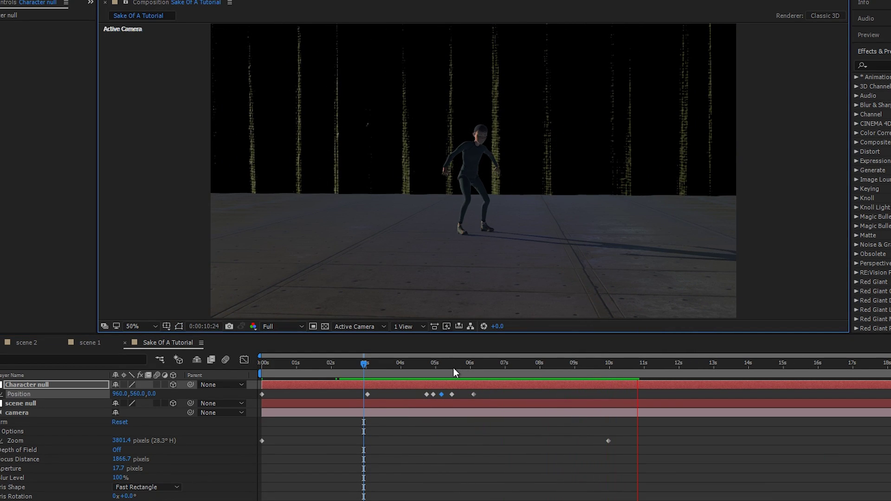
- End the work area at 10 seconds and preview the fall from the start
left_click_drag(400, 364, 260, 389)
left_click_drag(890, 373, 611, 374)
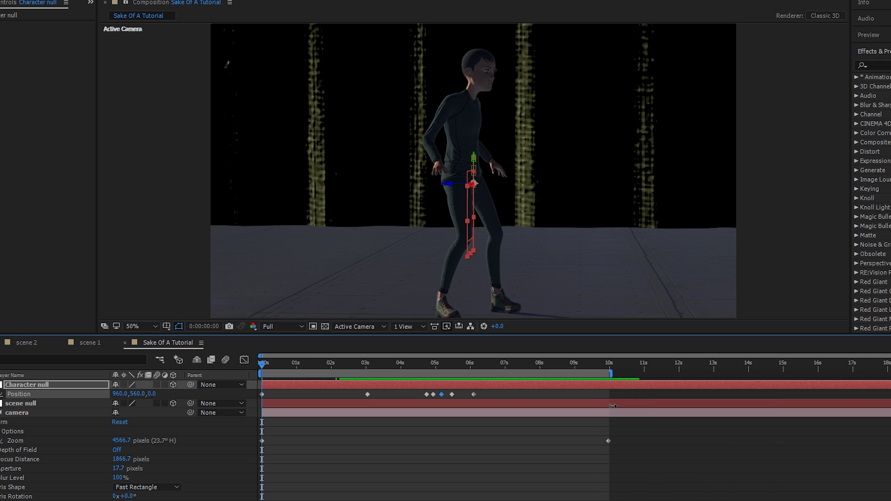
key("space")
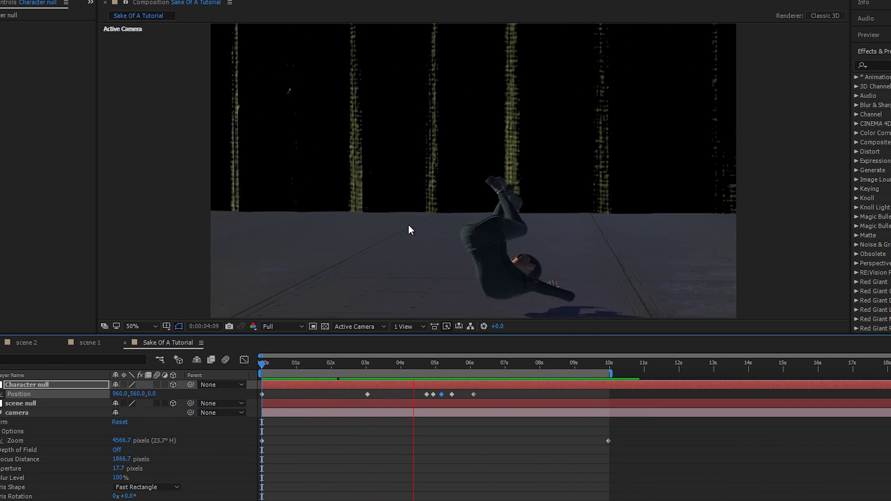
- Create a new light layer named ambient
right_click(204, 140)
mouse_move(209, 4)
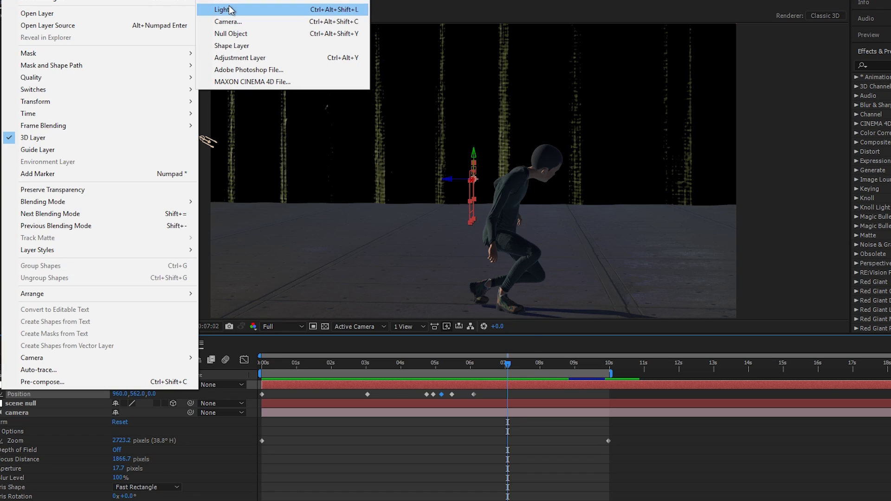
left_click(387, 9)
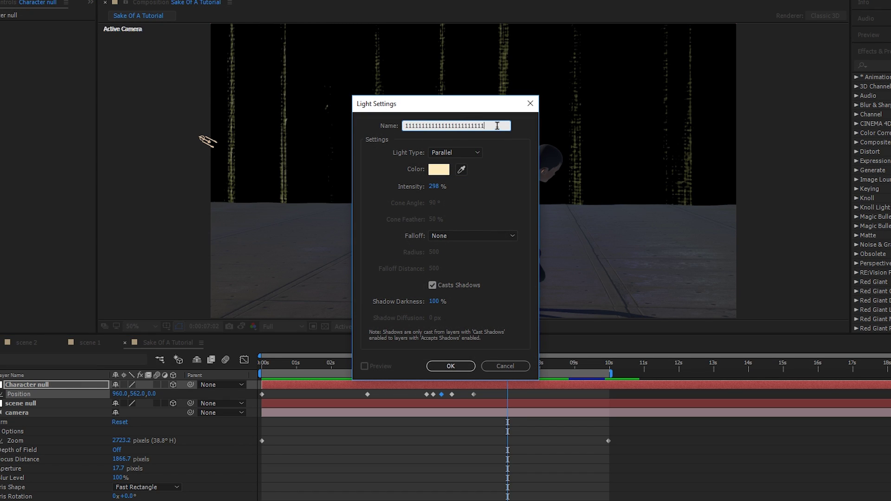
type("ambient")
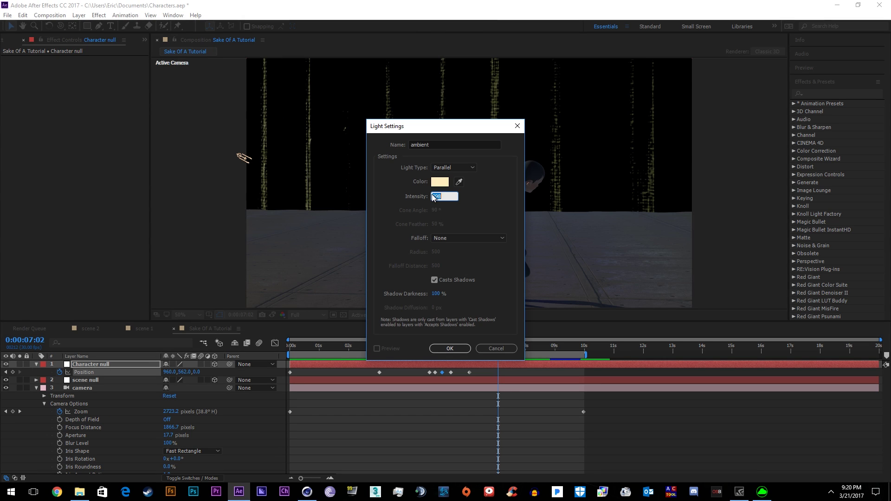
key("Return")
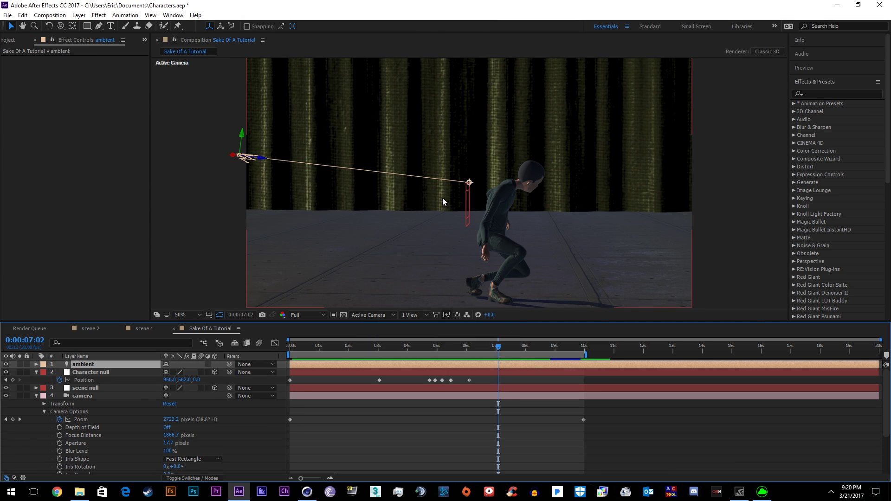
- Recolour the ambient light pale blue in its Light Settings
left_click(79, 15)
left_click(93, 29)
left_click(441, 183)
left_click(534, 255)
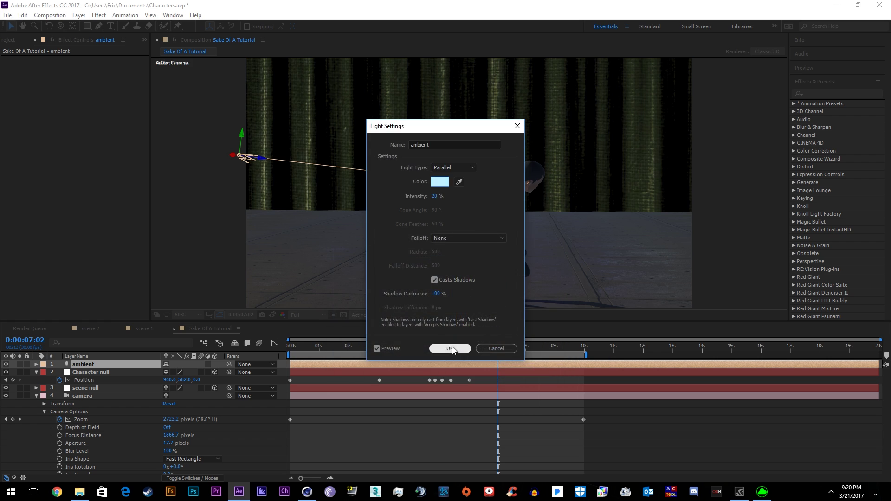
left_click(450, 348)
left_click_drag(467, 354, 335, 353)
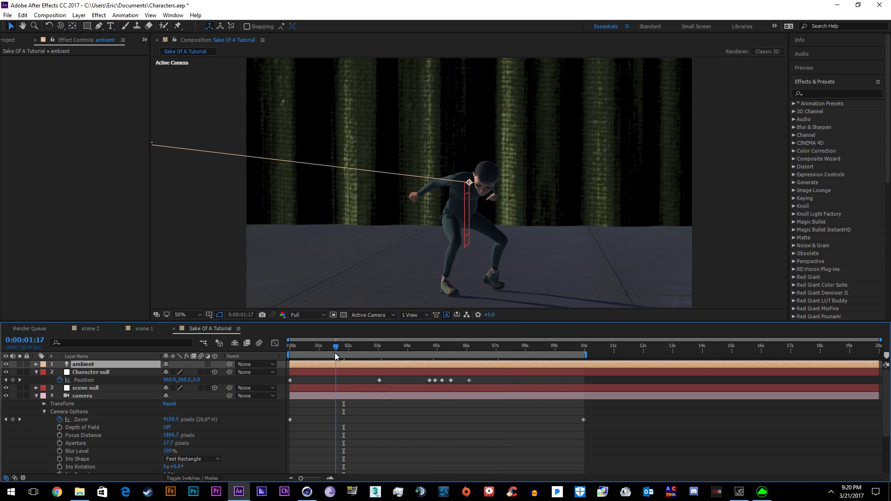
- Enable Element 3D fog on the e3d layer, raising Fog Opacity to 97% and shifting its start distance
scroll(94, 395, "down", 3)
left_click(78, 470)
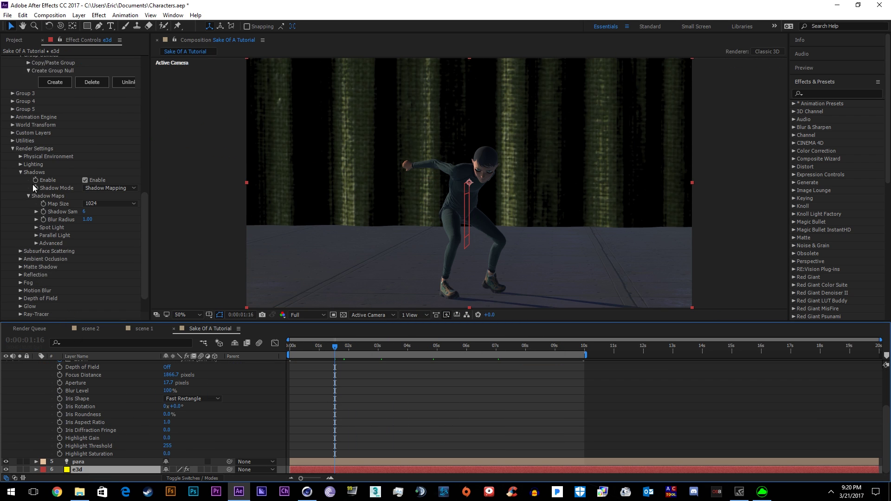
scroll(33, 185, "down", 2)
left_click(20, 253)
left_click(85, 261)
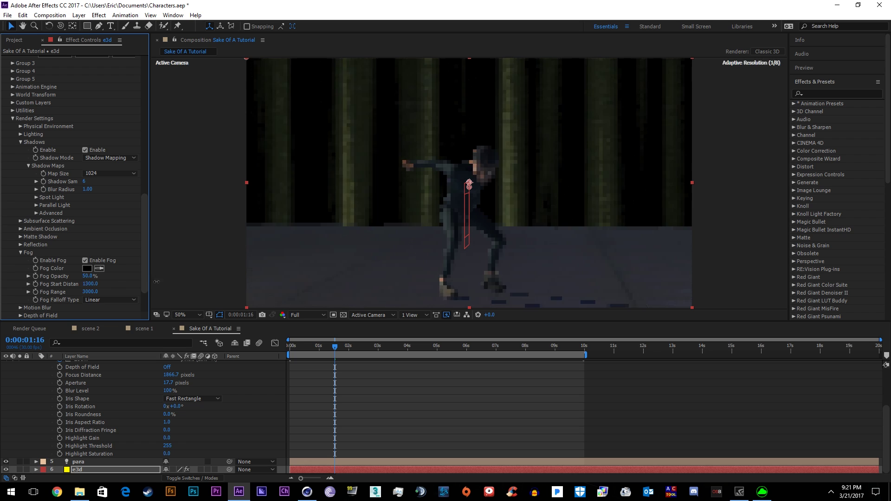
left_click_drag(87, 276, 97, 297)
key("ctrl+Up")
key("ctrl+Up")
key("ctrl+Up")
key("ctrl+Up")
key("ctrl+Up")
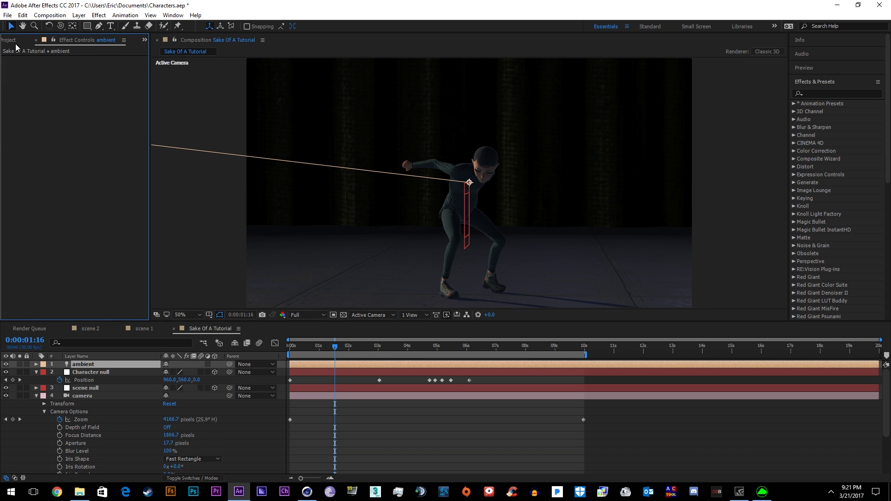
- Show the project item list to find the sci-fi background
left_click(13, 40)
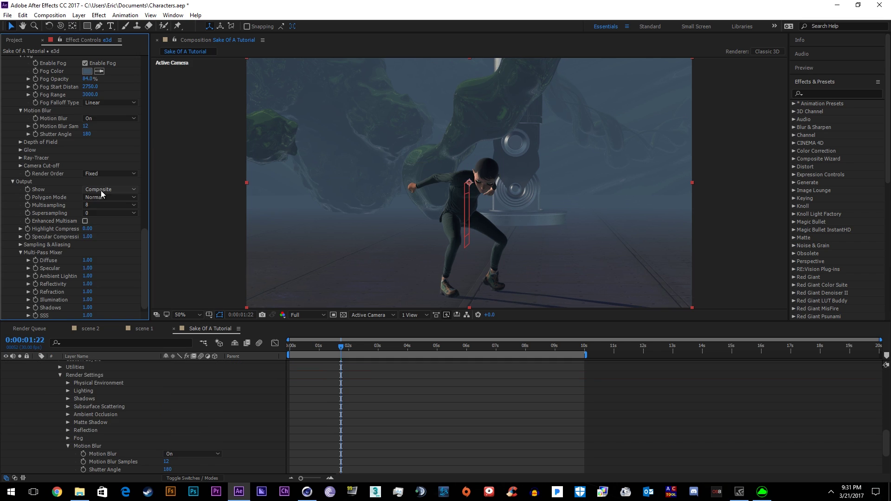
- Show Element's Focus pass and turn on the camera's Depth of Field
left_click(102, 191)
left_click(107, 291)
scroll(141, 425, "up", 10)
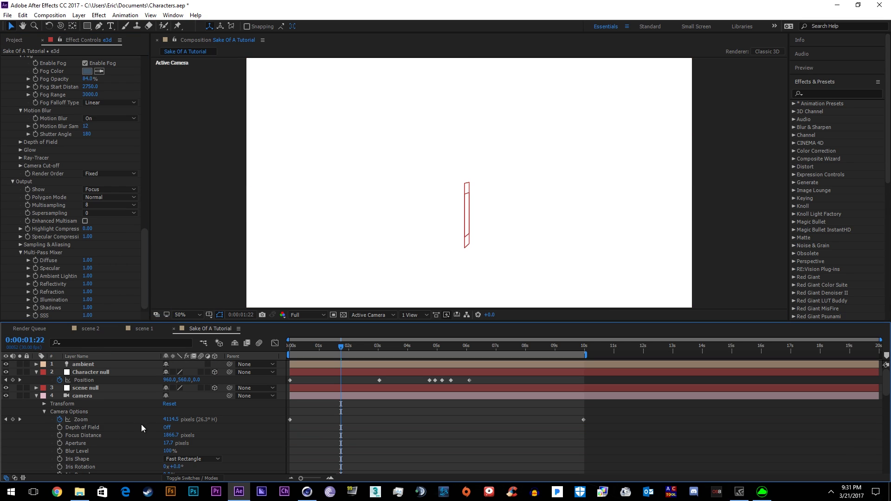
scroll(81, 428, "down", 2)
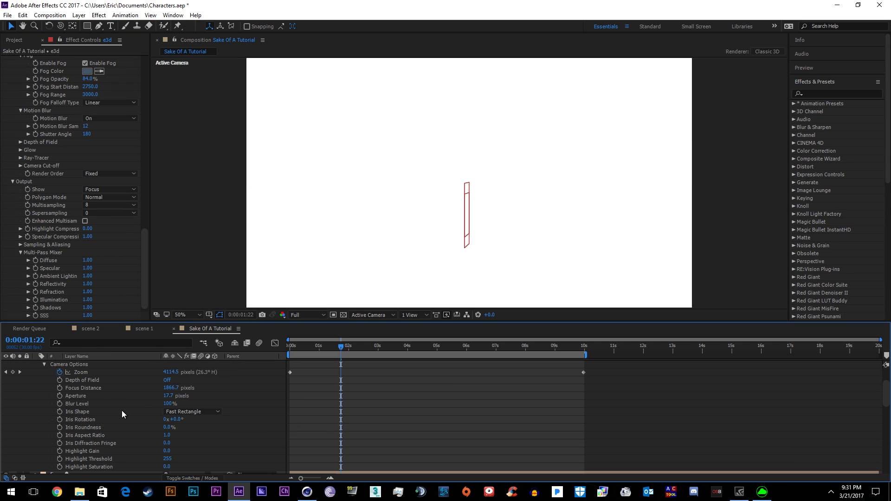
key("ctrl+Up")
key("ctrl+Up")
key("ctrl+Up")
key("ctrl+Up")
scroll(123, 412, "down", 2)
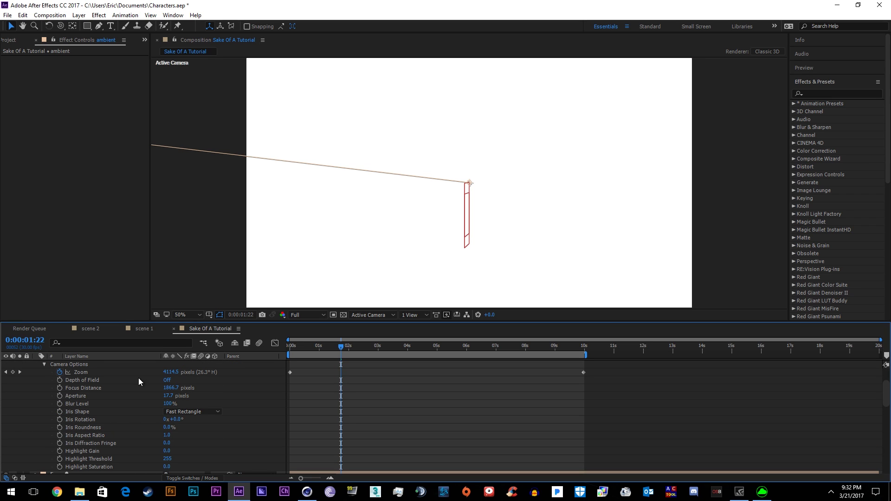
left_click(167, 380)
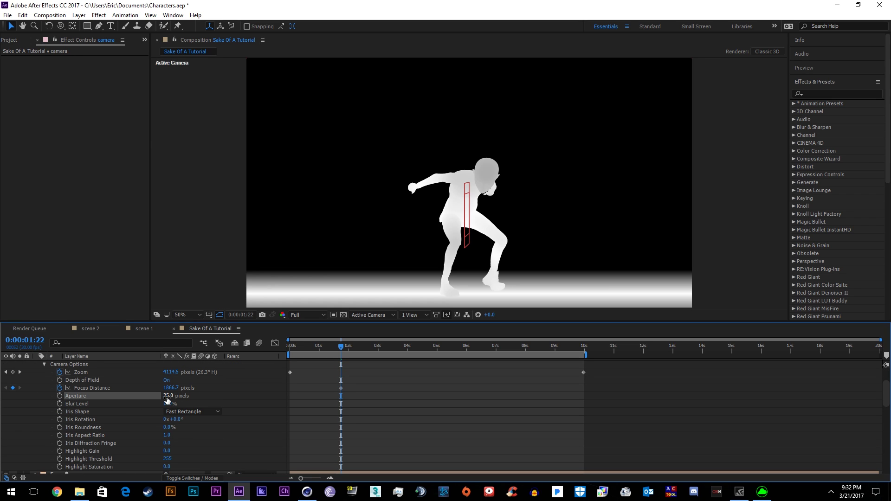
- Keyframe Focus Distance at the start and at the work-area end down to 950, then preview
left_click(291, 350)
left_click_drag(341, 388, 308, 388)
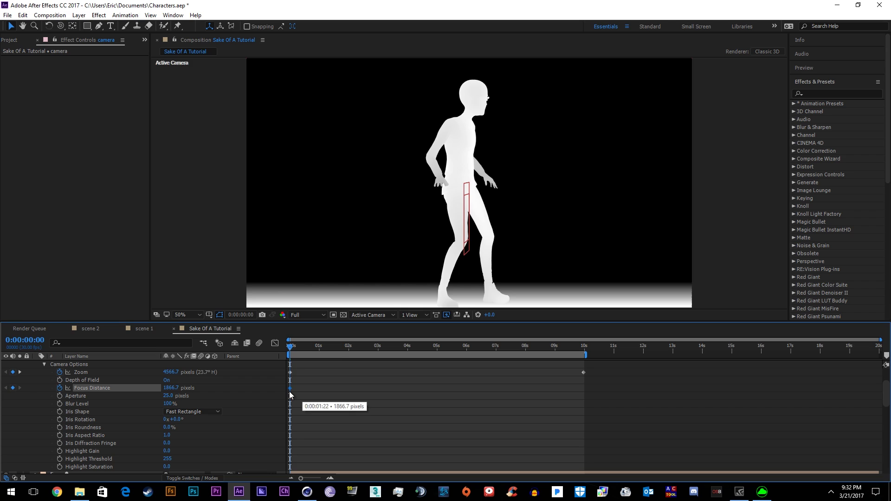
left_click_drag(290, 347, 584, 347)
left_click_drag(171, 388, 135, 404)
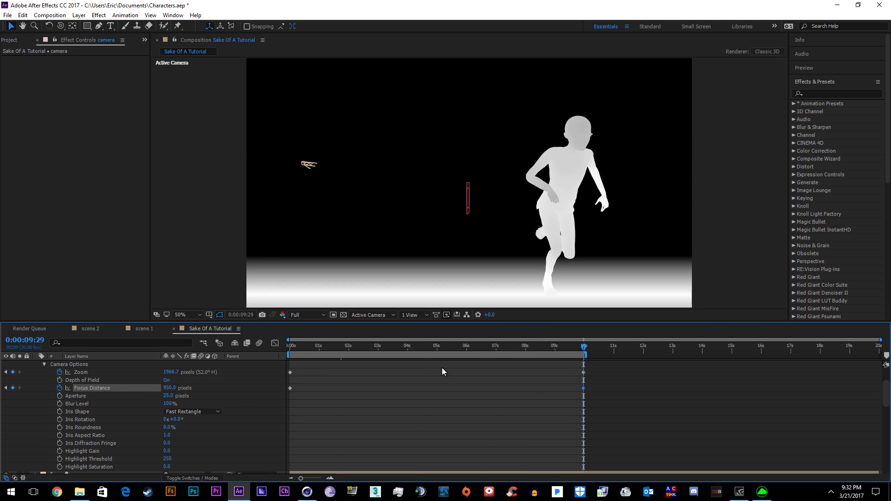
left_click_drag(289, 353, 511, 355)
key("space")
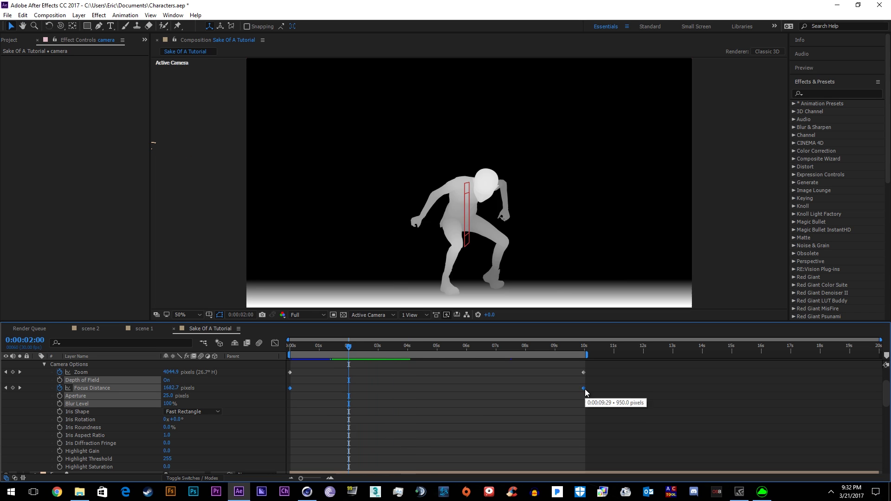
- Add a 1495.3 Focus Distance keyframe at 04:23 and preview the change
left_click(431, 346)
left_click(13, 387)
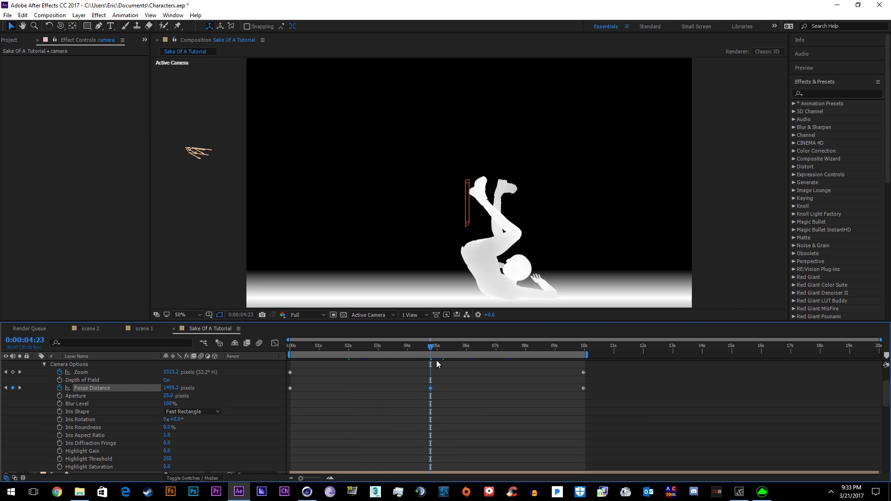
key("space")
scroll(141, 432, "down", 3)
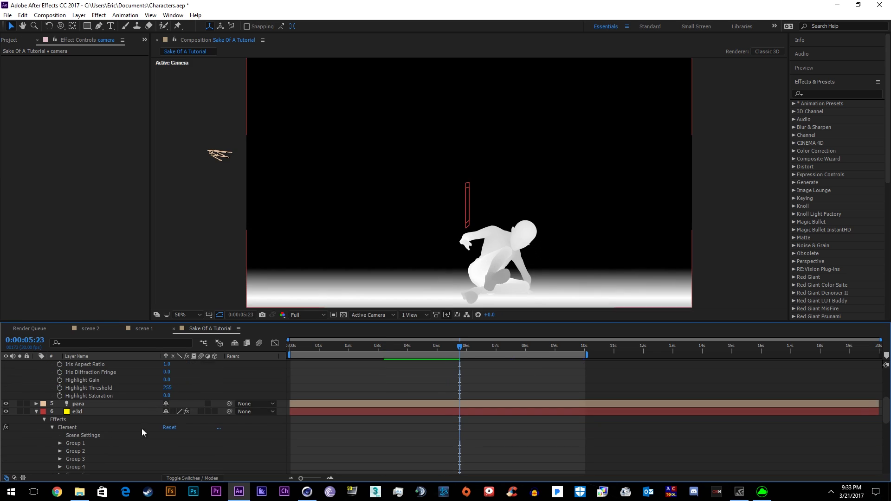
- Set the Element effect's Output Show back to Composite on the e3d layer
left_click(142, 432)
scroll(112, 228, "down", 5)
left_click(109, 238)
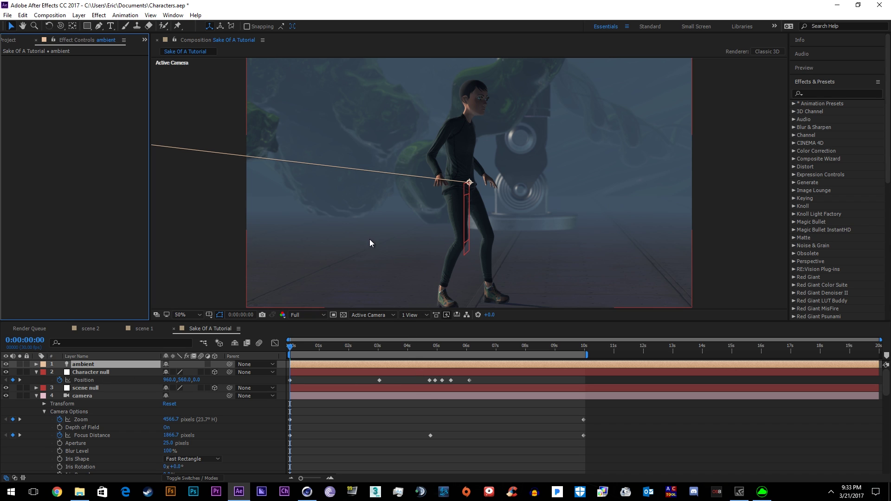
left_click(327, 336)
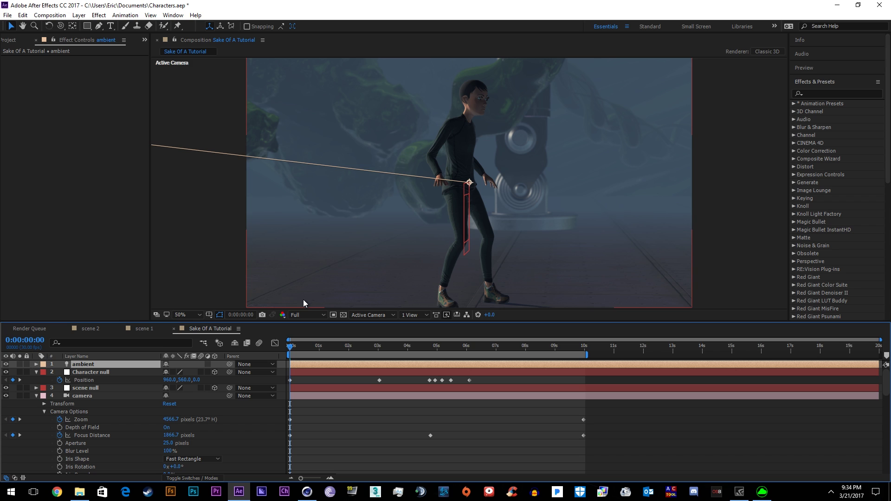